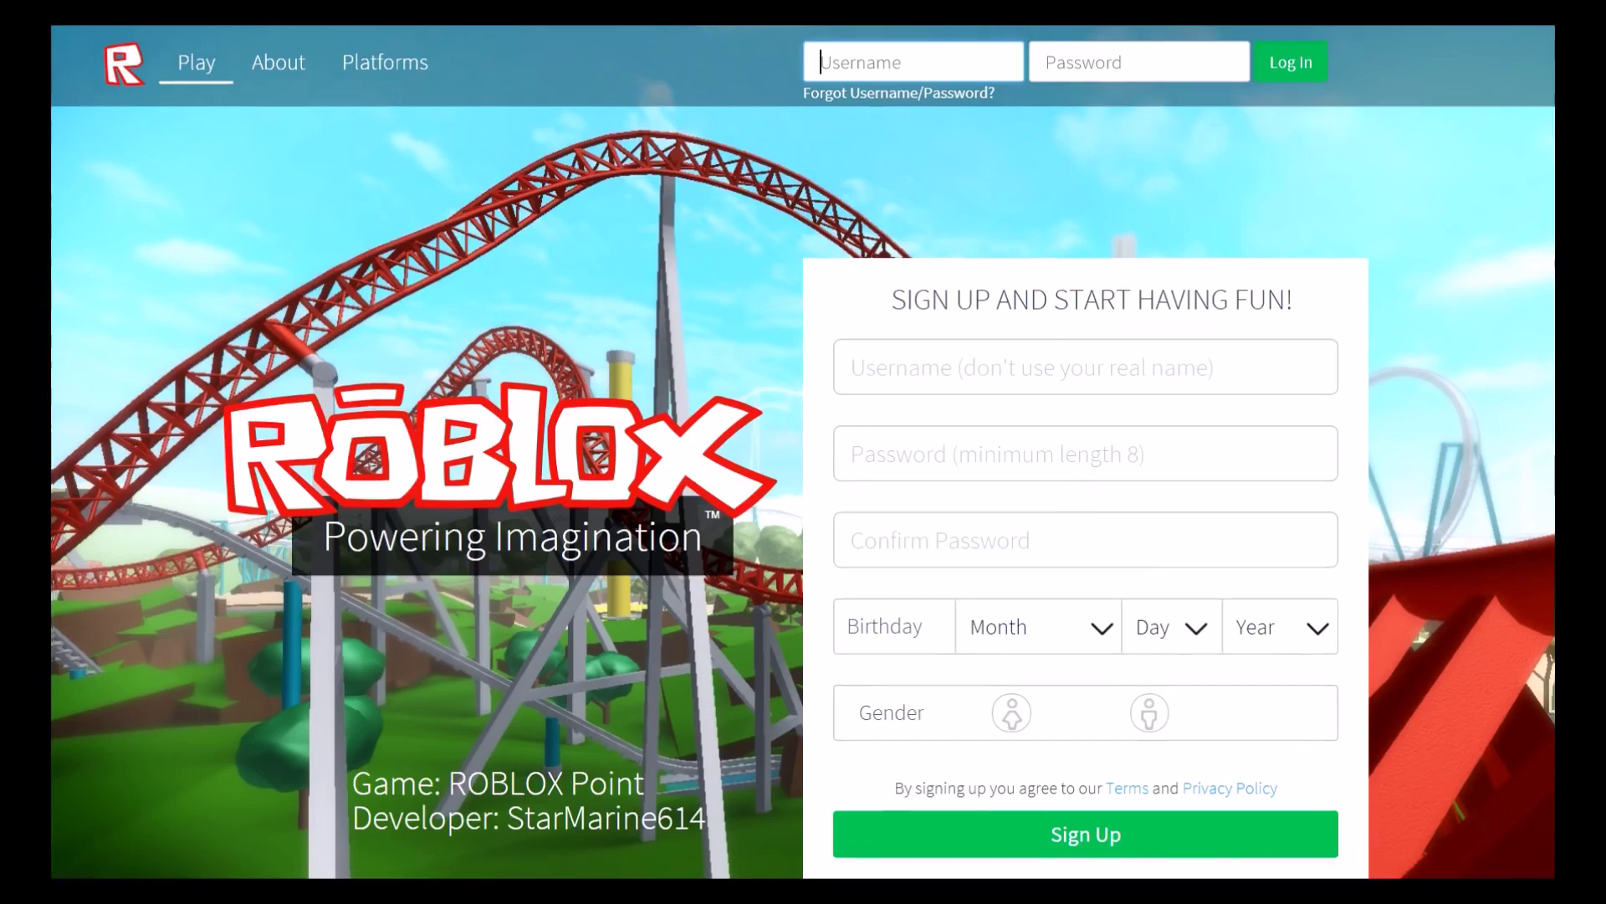
Scroll to the top of the Roblox page, then return to the Xbox Home dashboard.
scroll(661, 347, "up", 2)
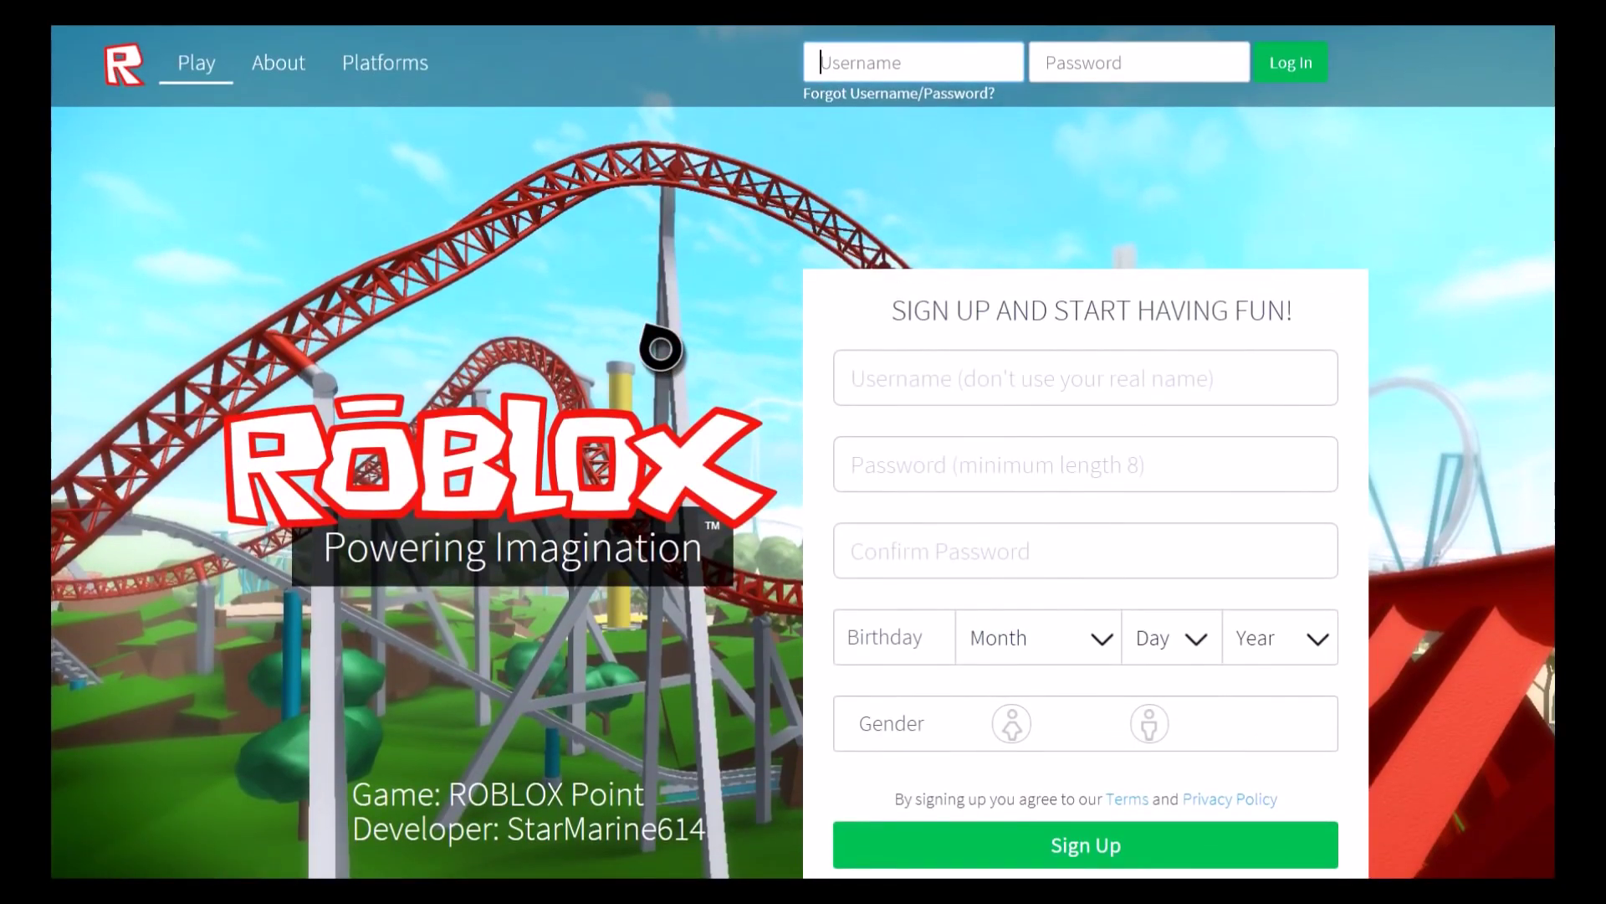
key("super")
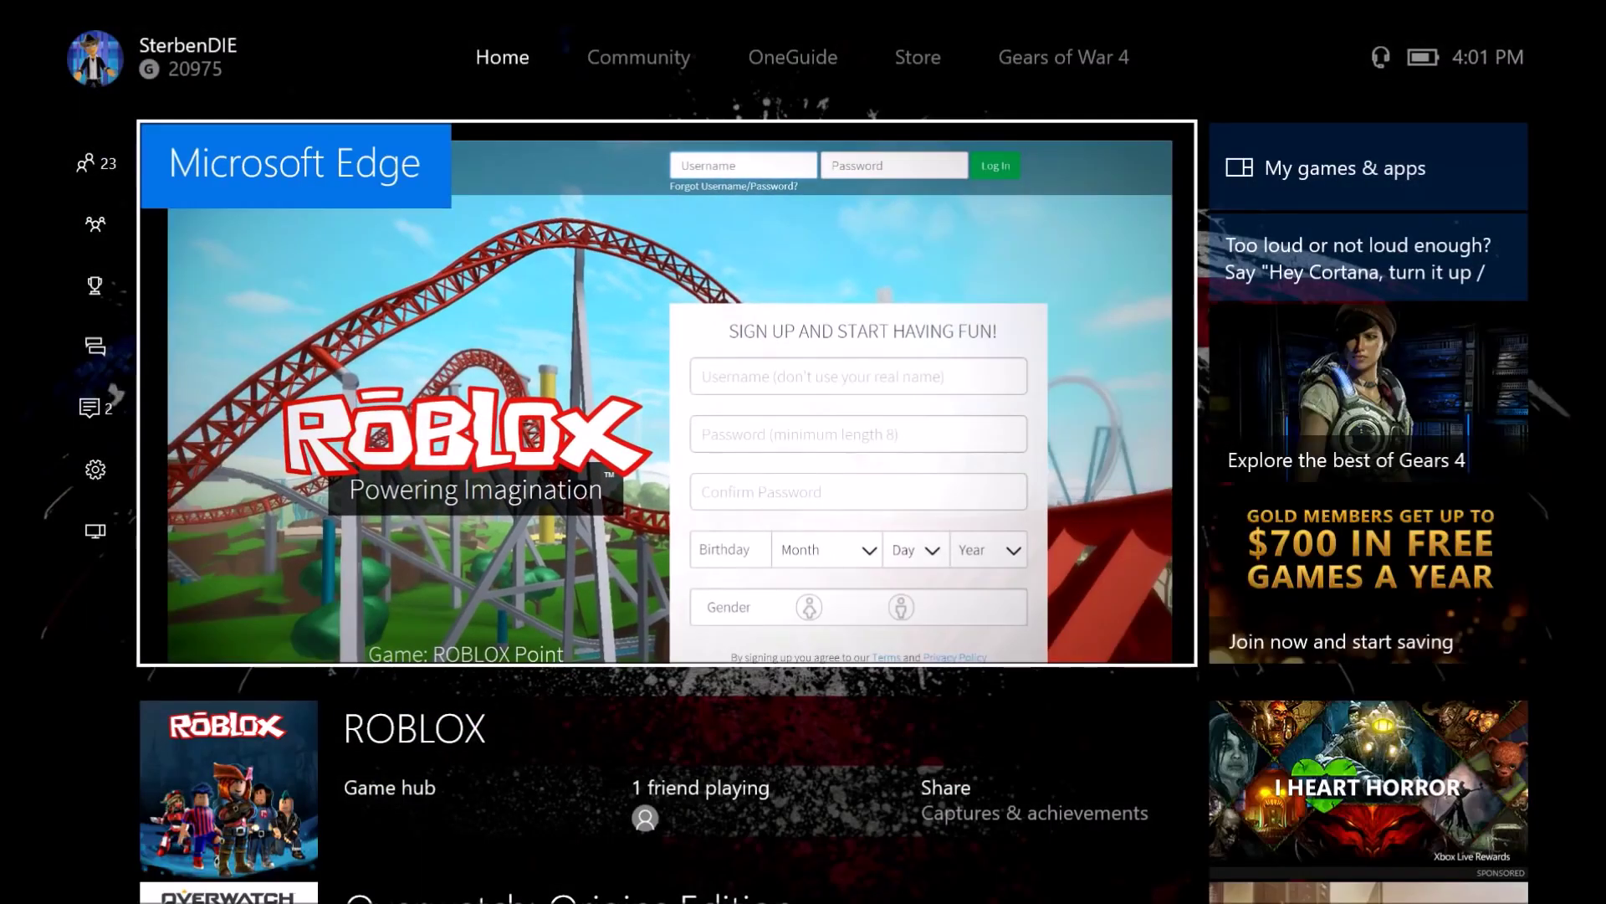
Reopen Edge on the Roblox sign-up page and view its tabs and address overlay twice.
key("Return")
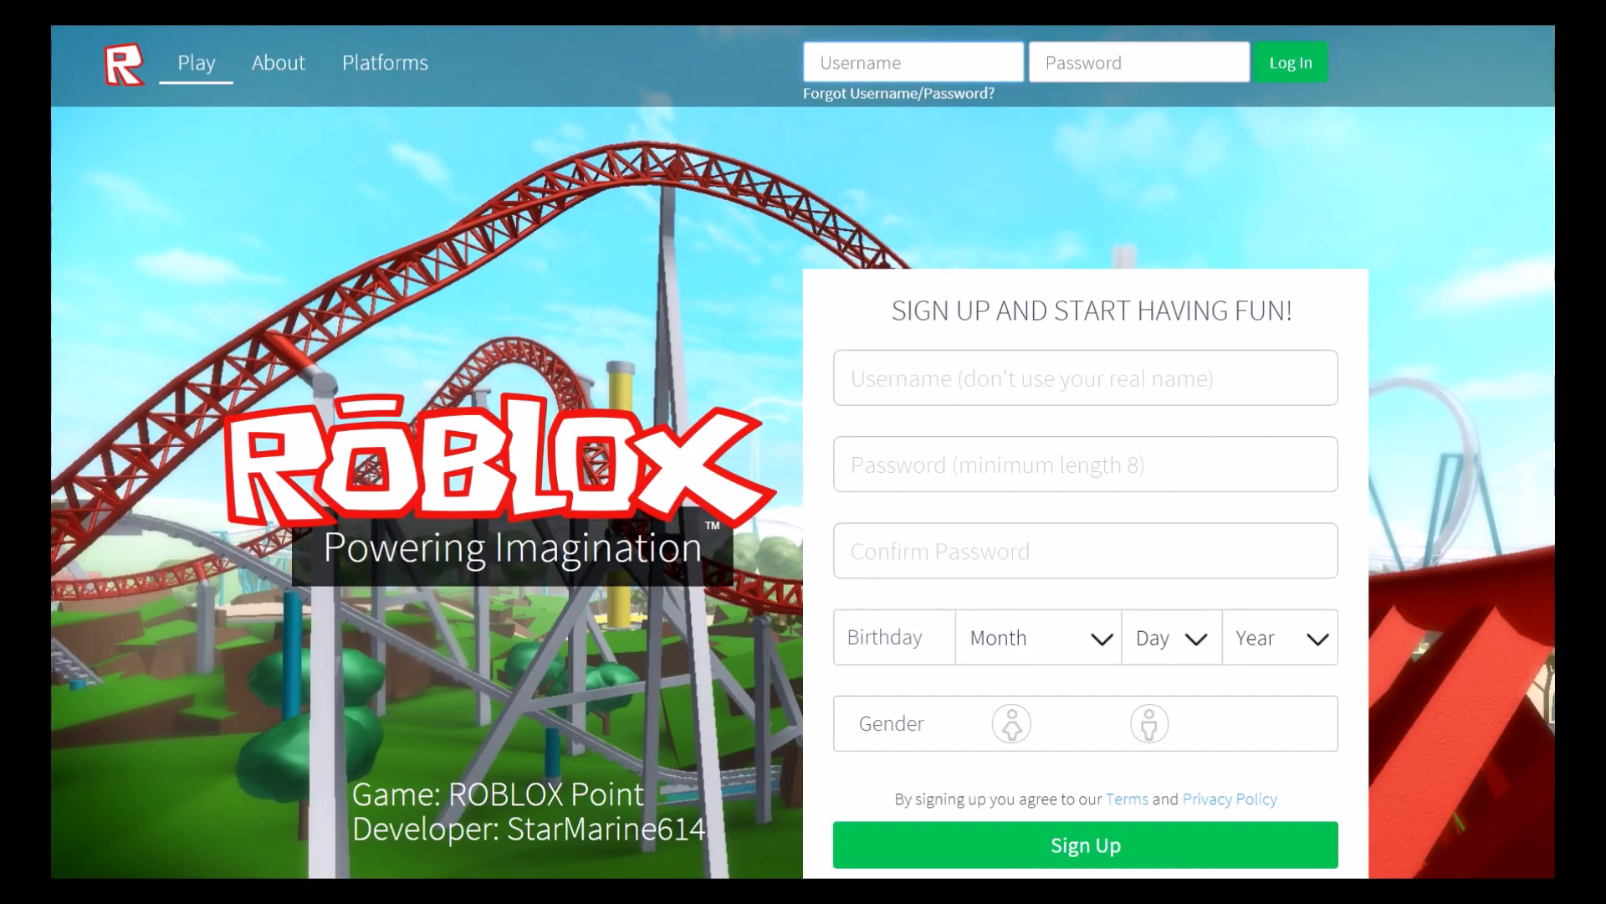
key("ctrl+l")
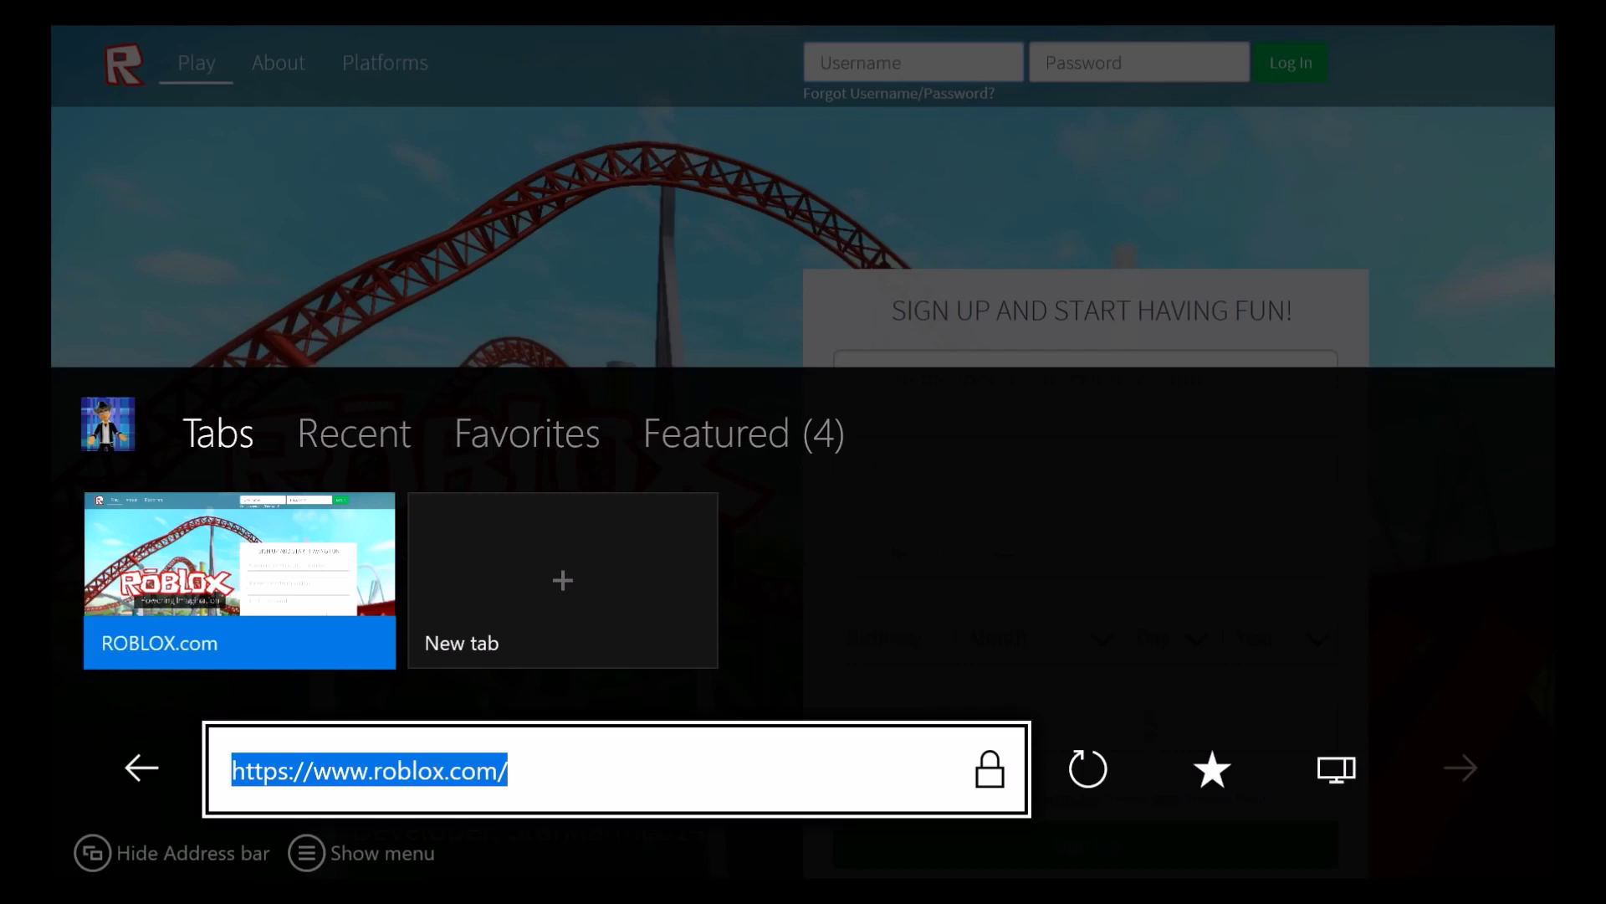
key("Escape")
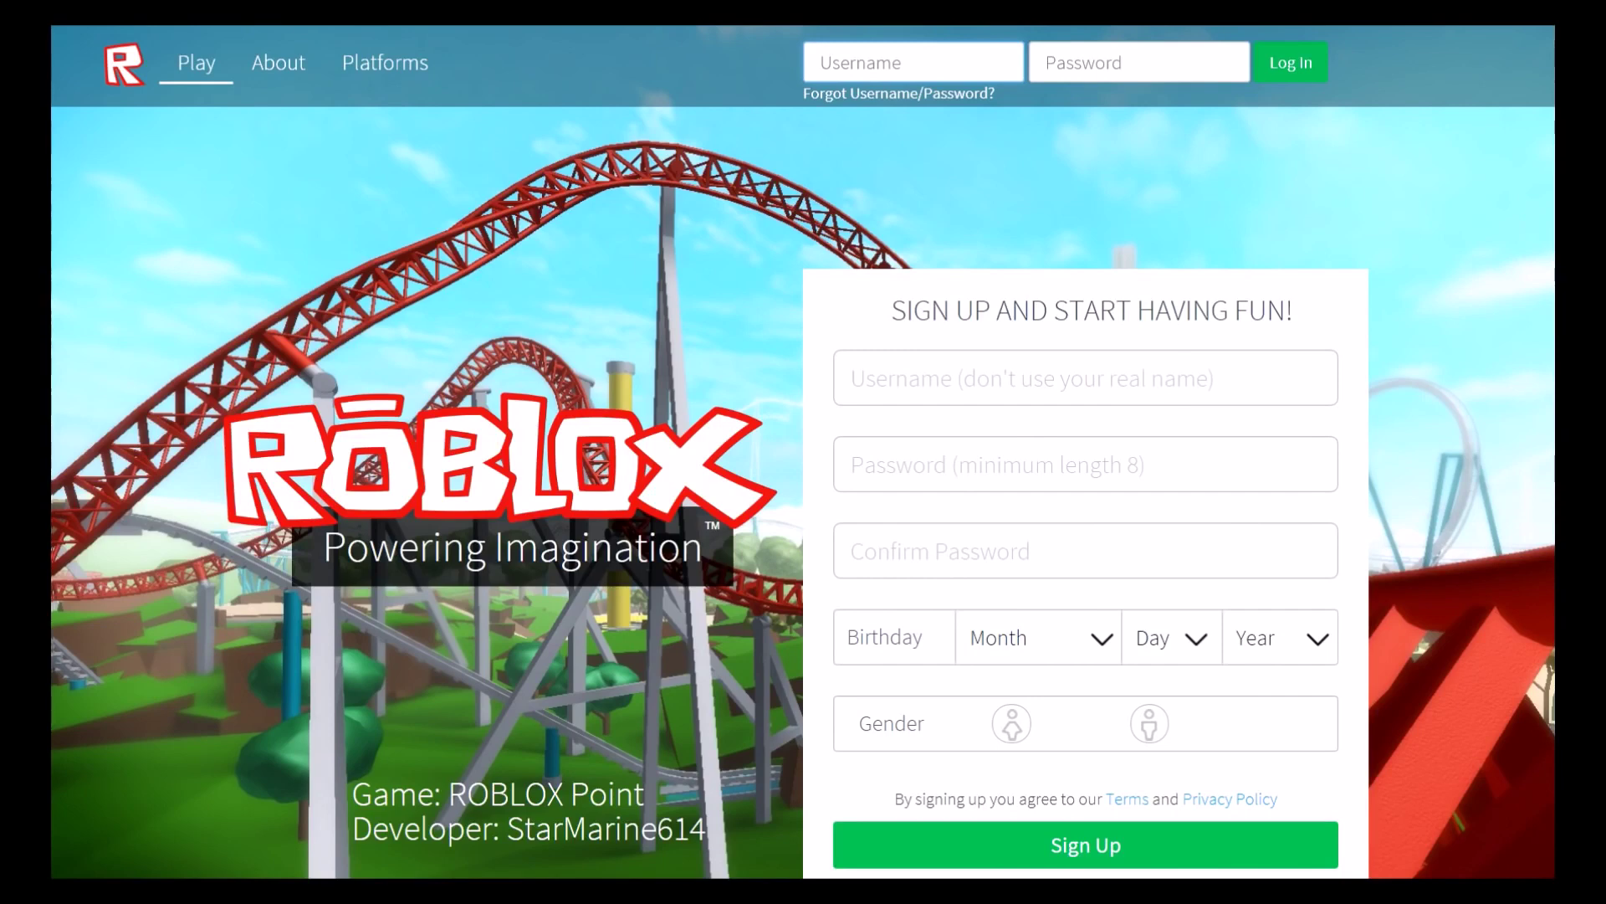
key("ctrl+l")
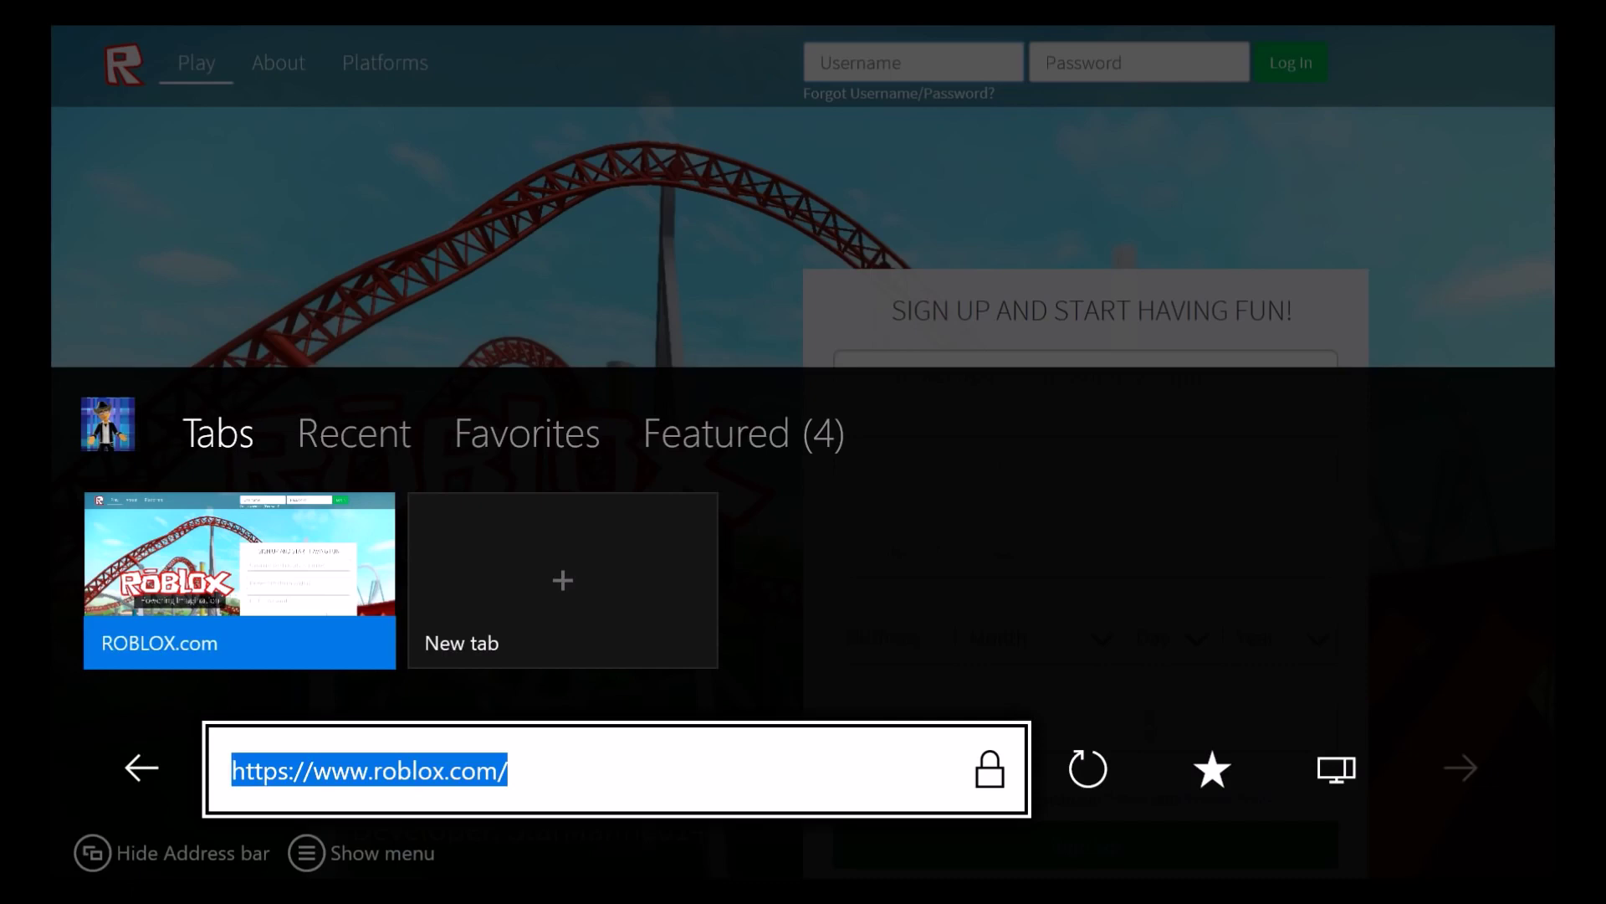
key("Escape")
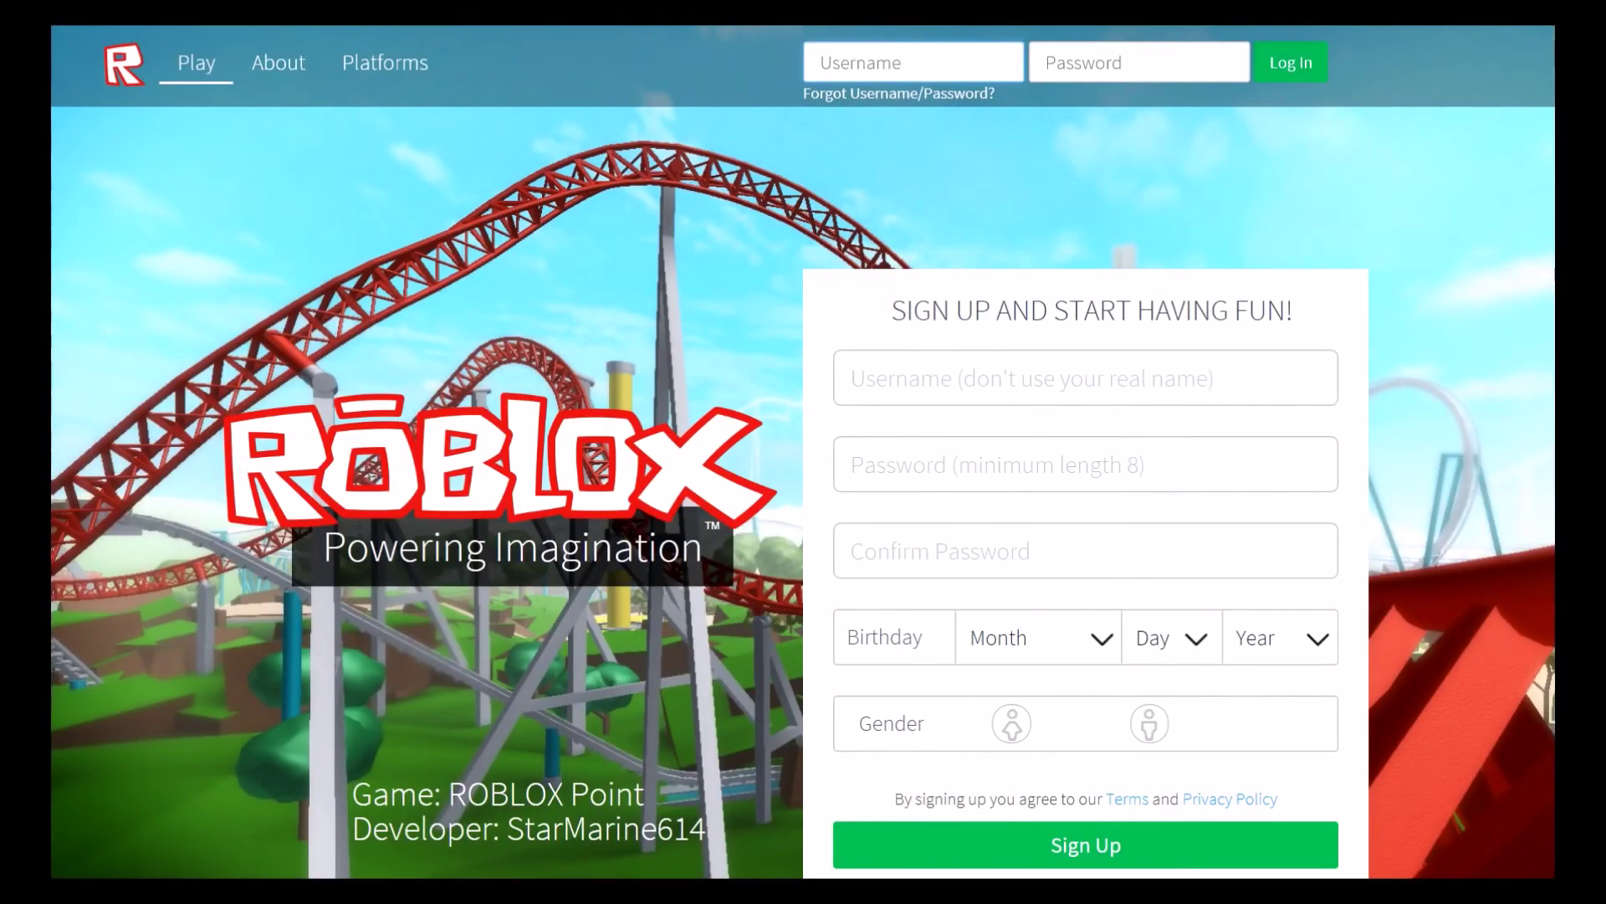
Scroll the Roblox sign-up page down and back up, then return to Xbox Home.
scroll(416, 699, "down", 3)
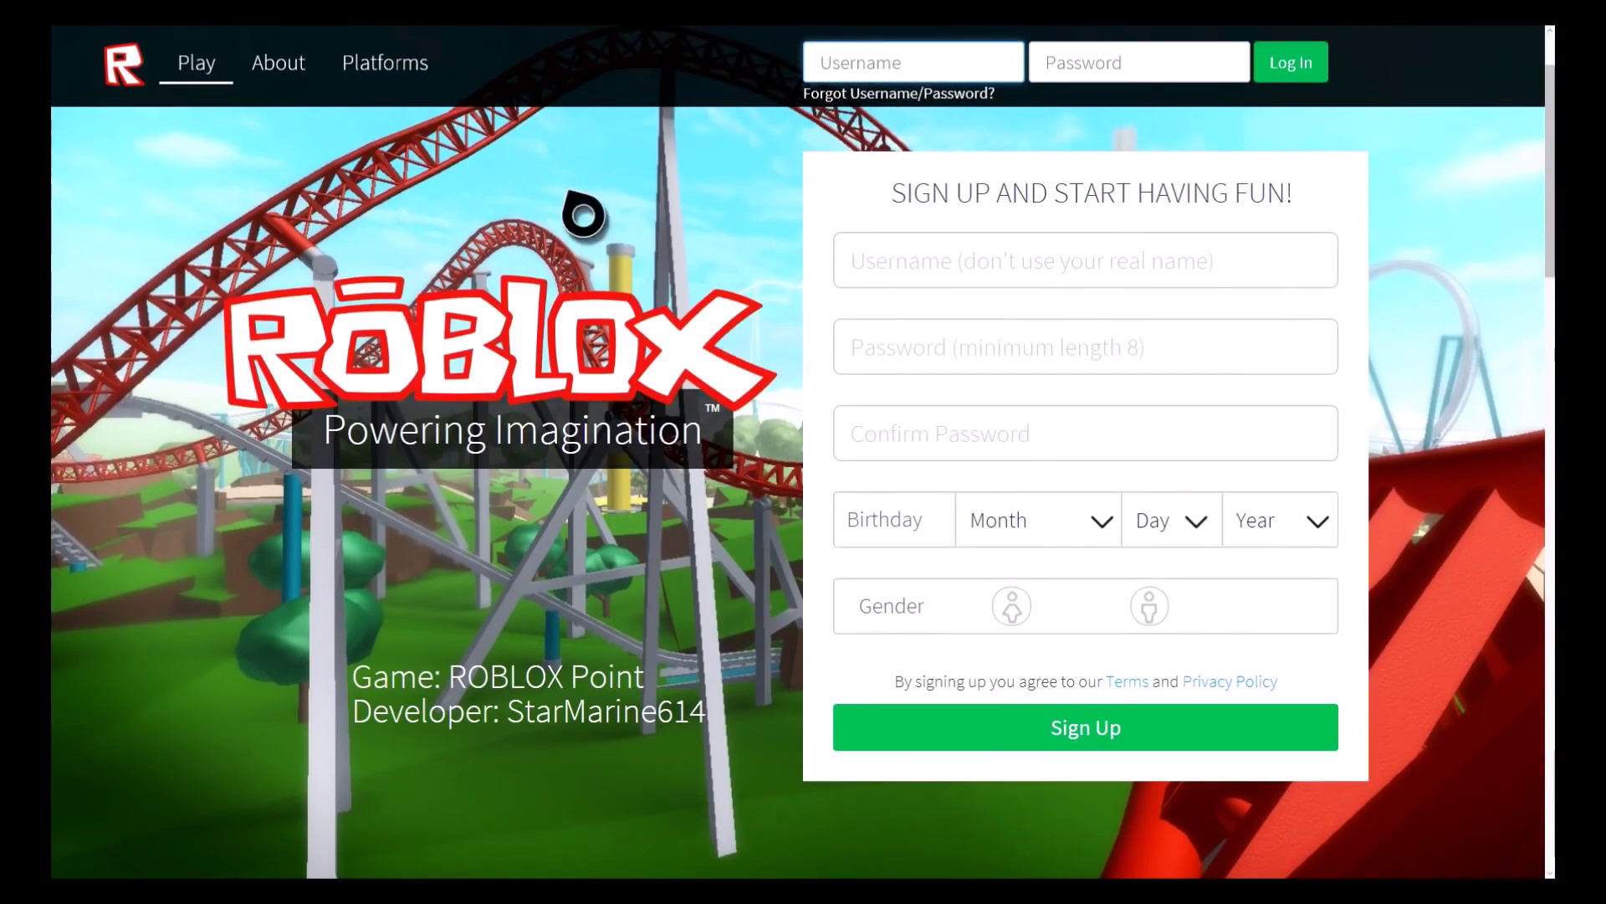
scroll(684, 348, "up", 3)
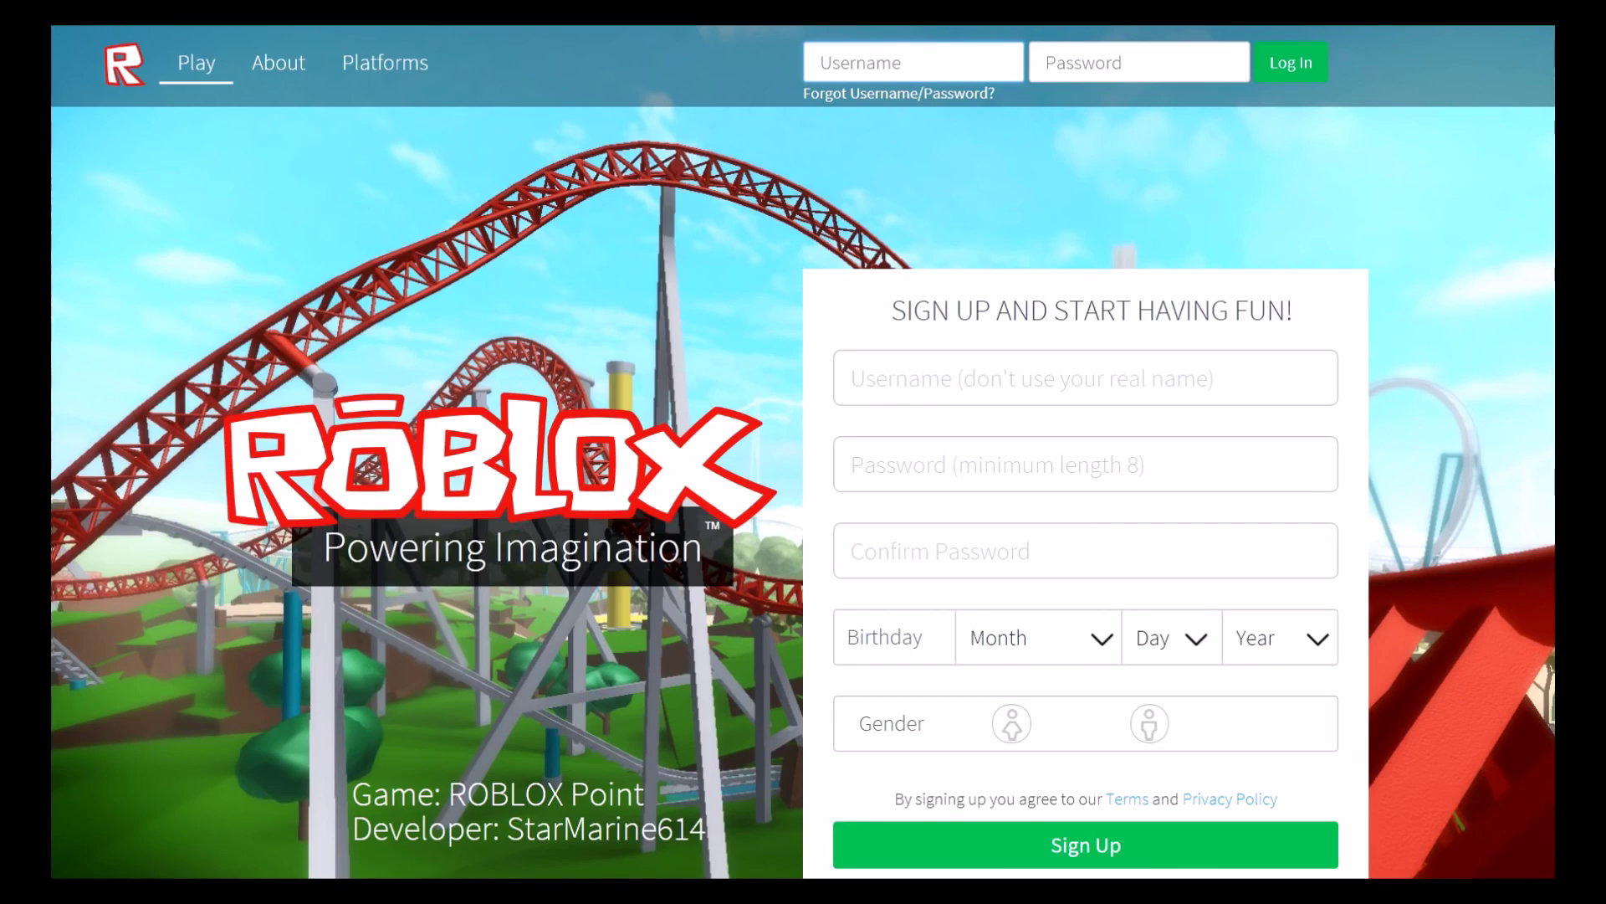
key("super")
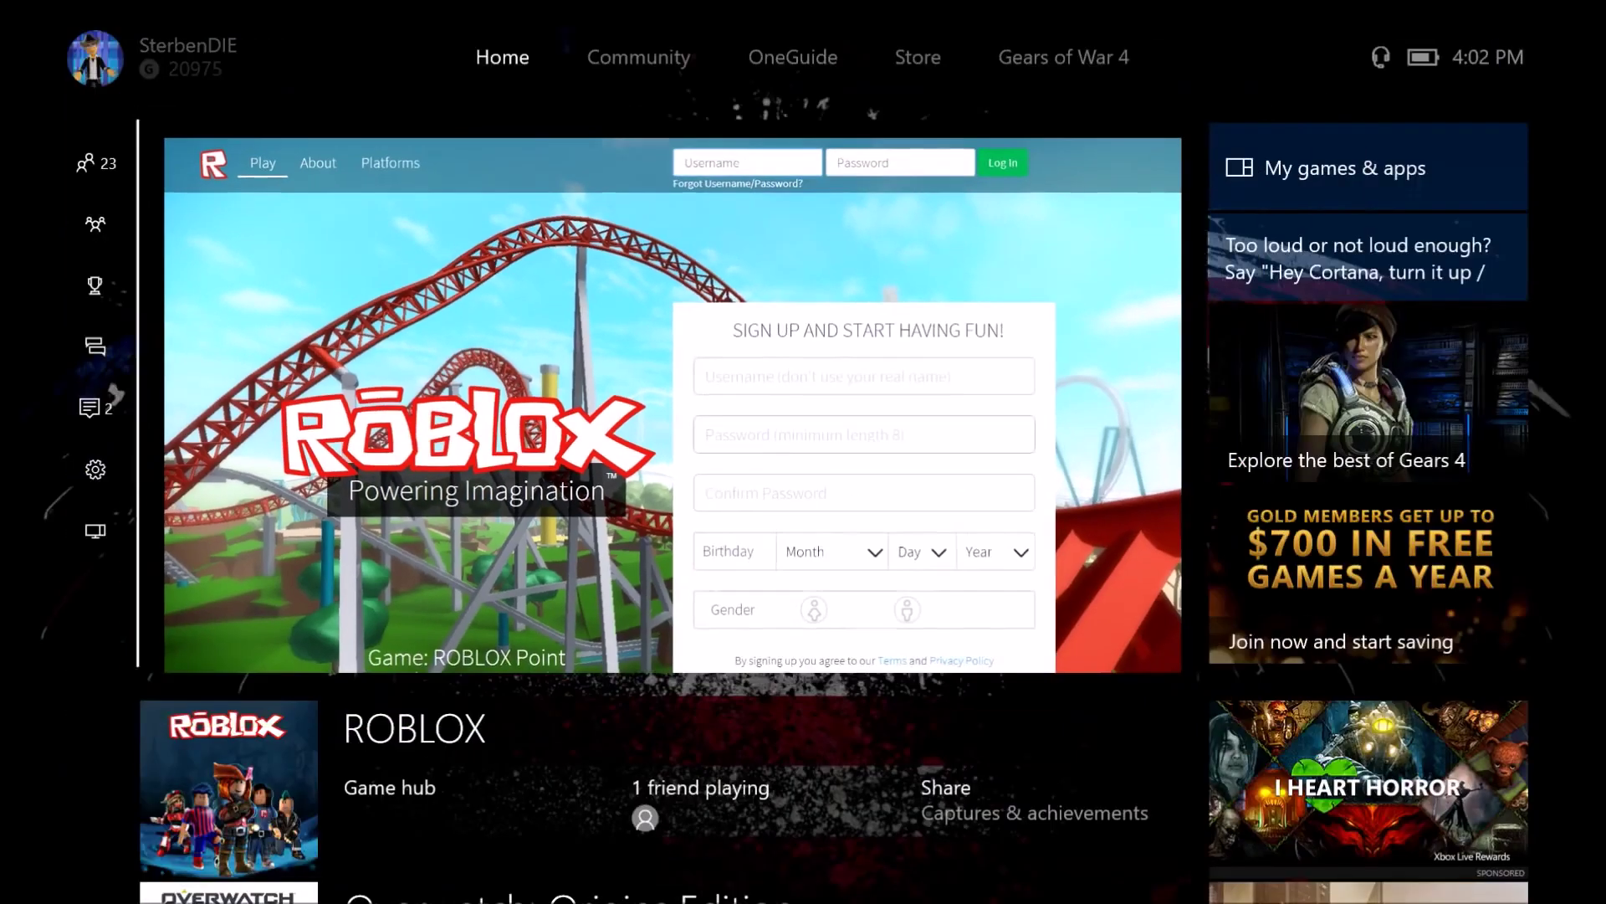
Launch the ROBLOX game from its tile on Home.
key("Down")
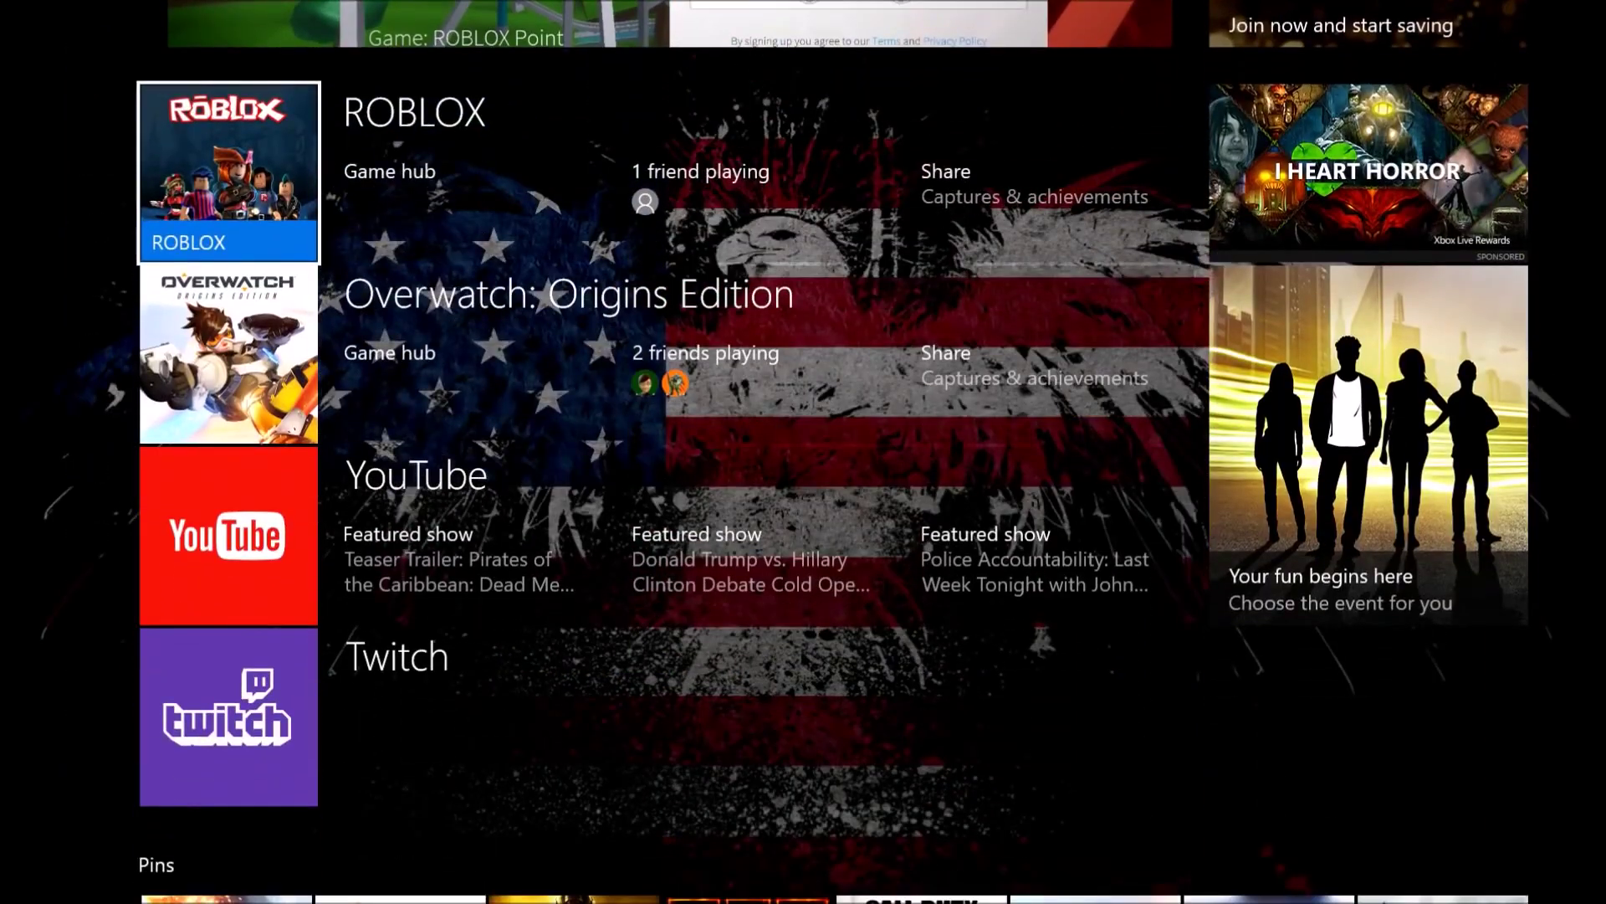
key("Return")
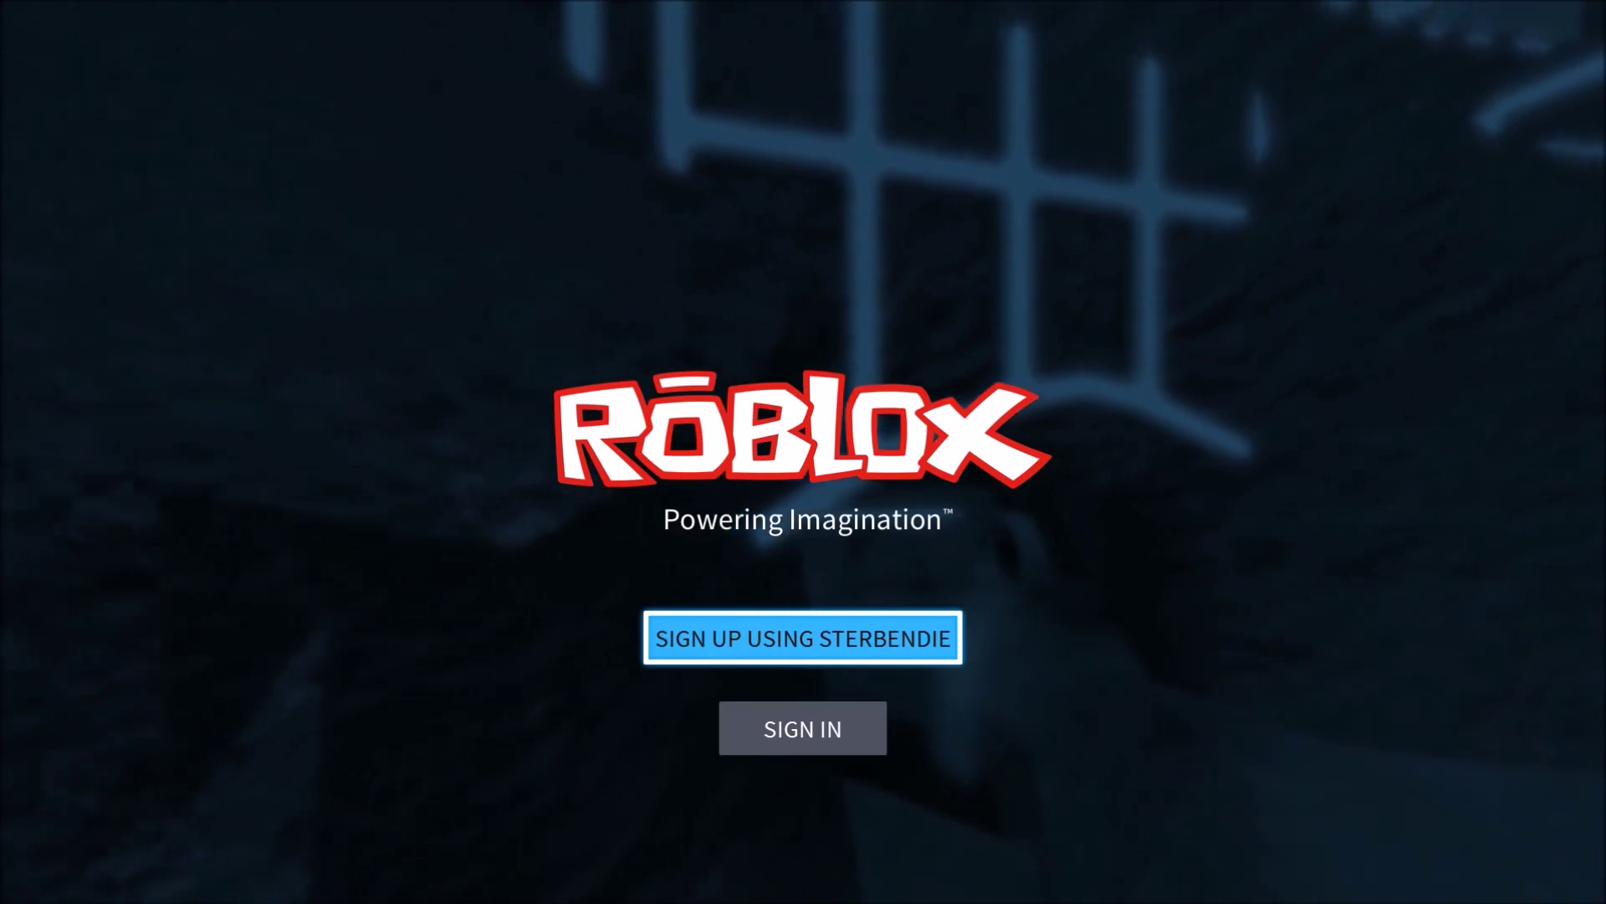
Open Roblox Sign Up, move between the Username and Password fields, then back out.
key("Return")
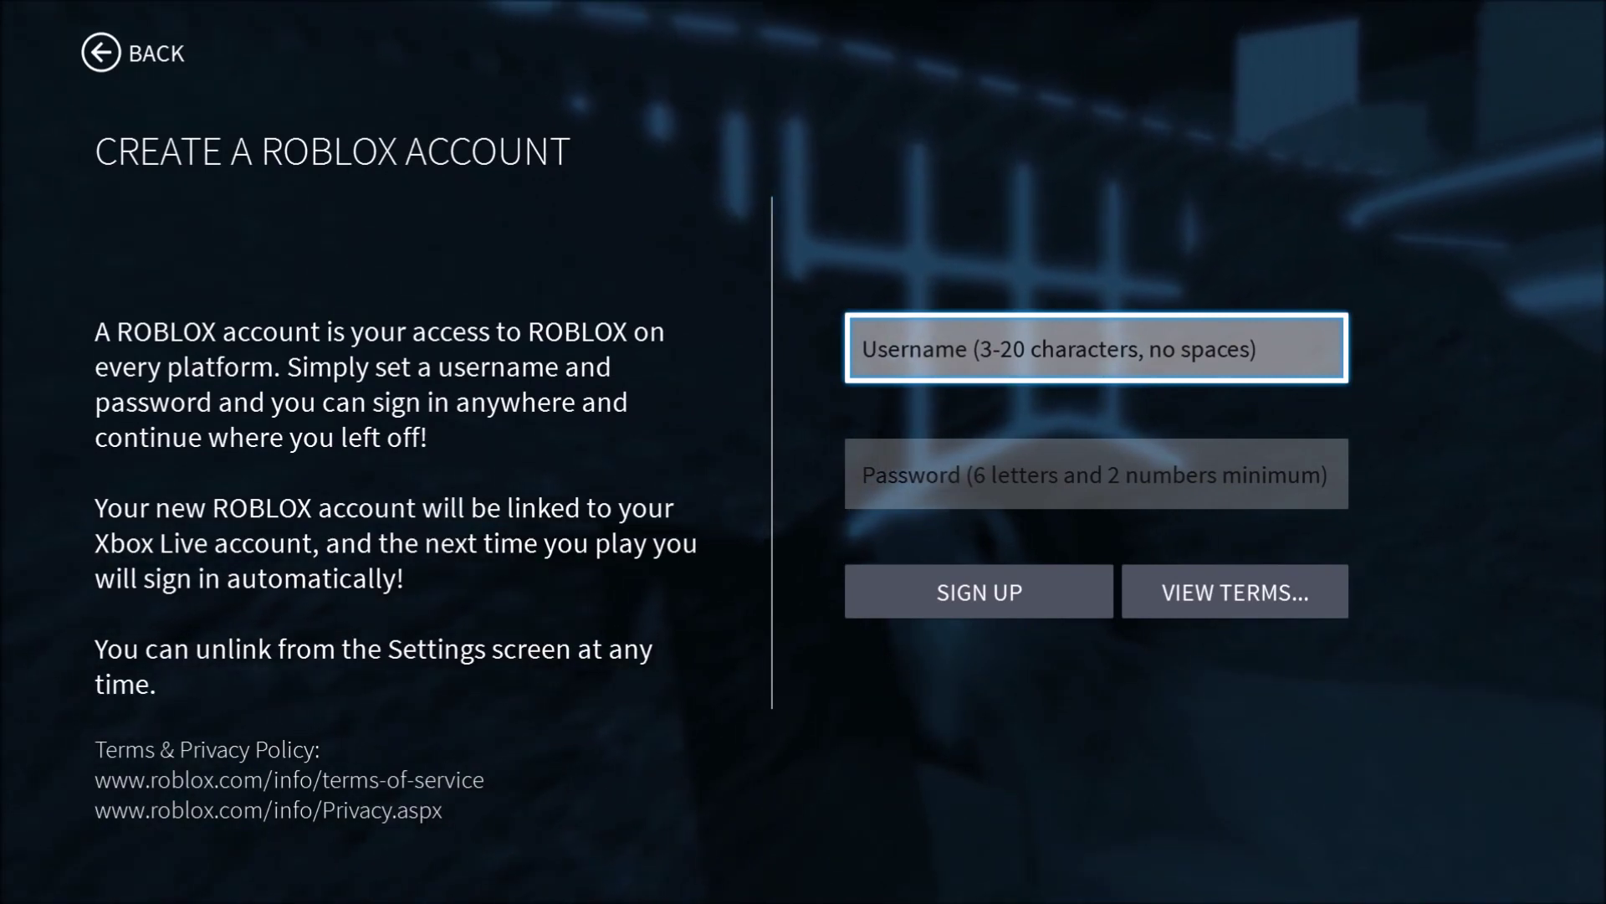
key("Down")
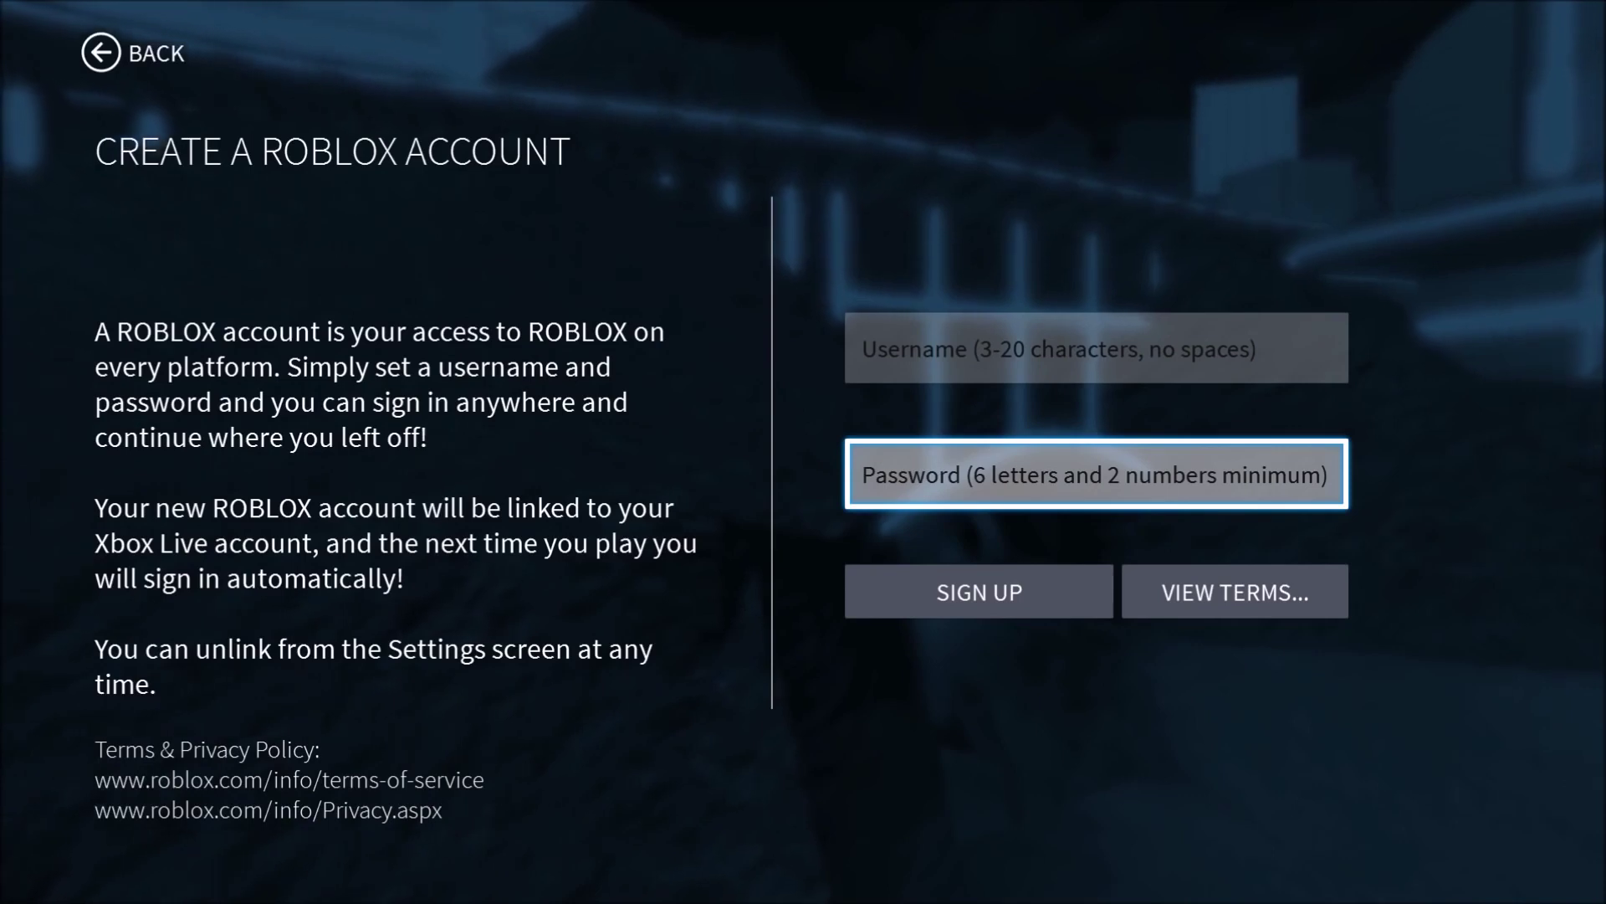
key("Up")
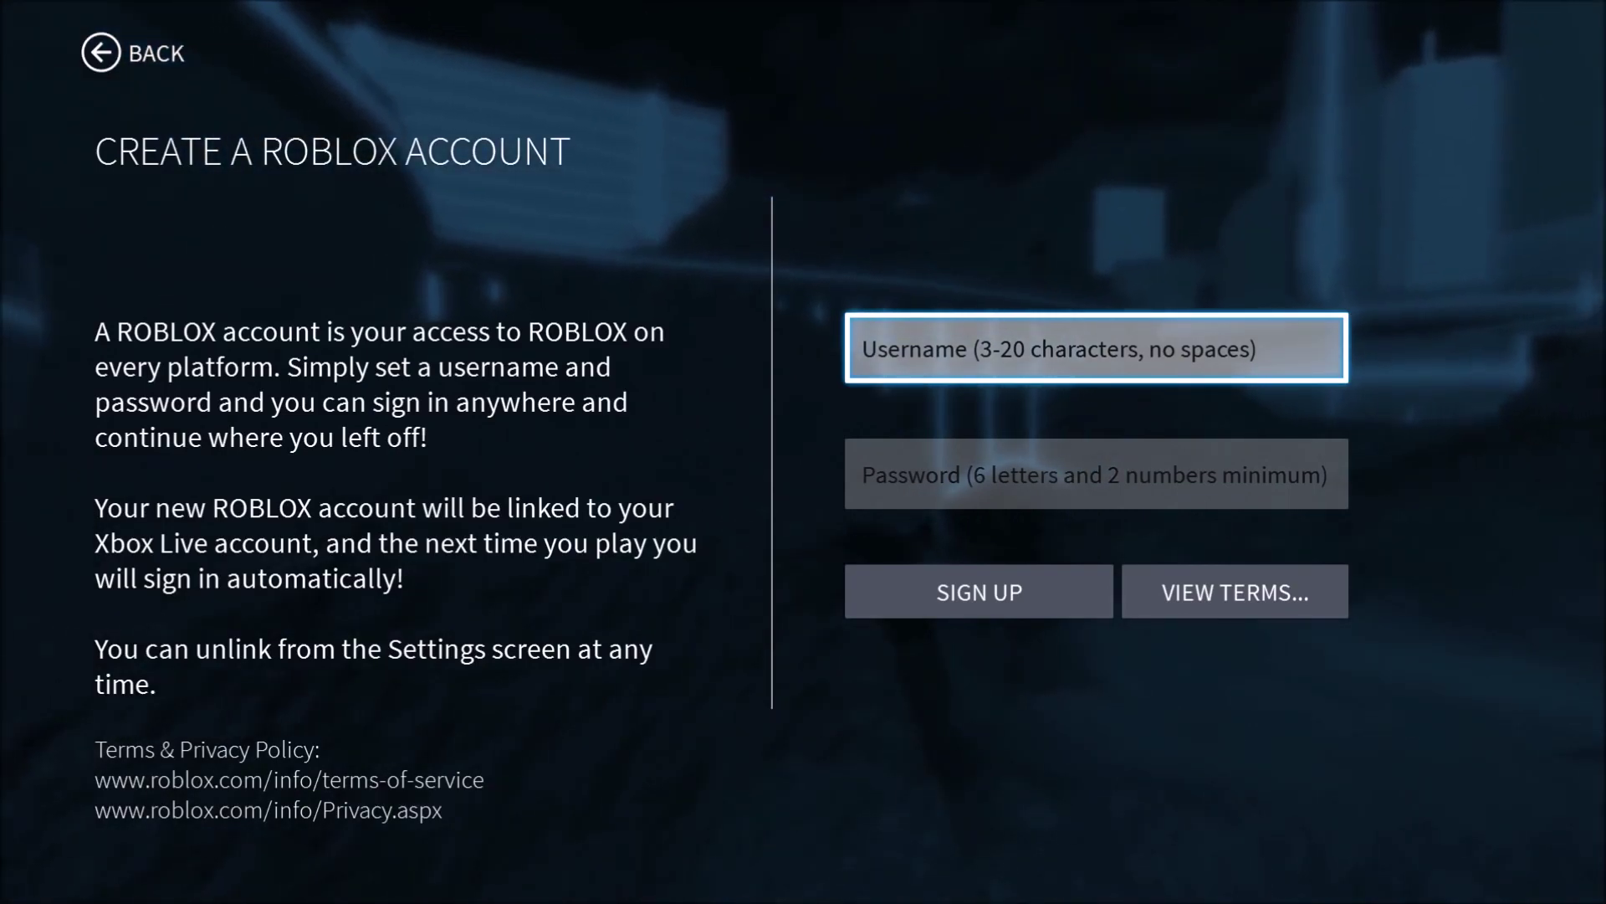
key("Down")
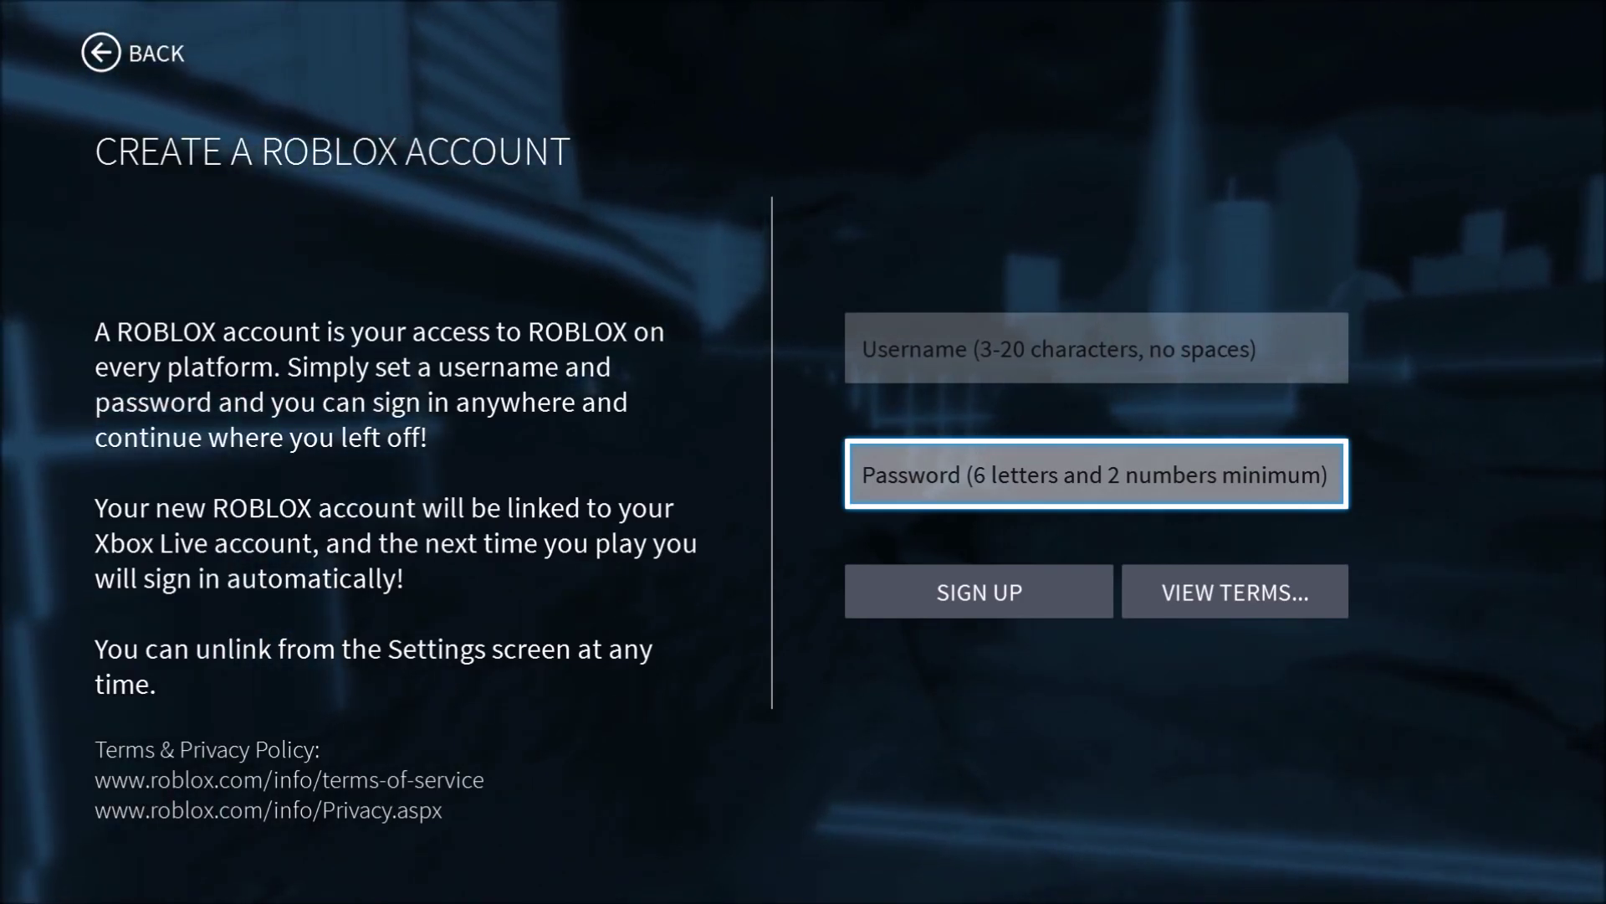
left_click(1096, 348)
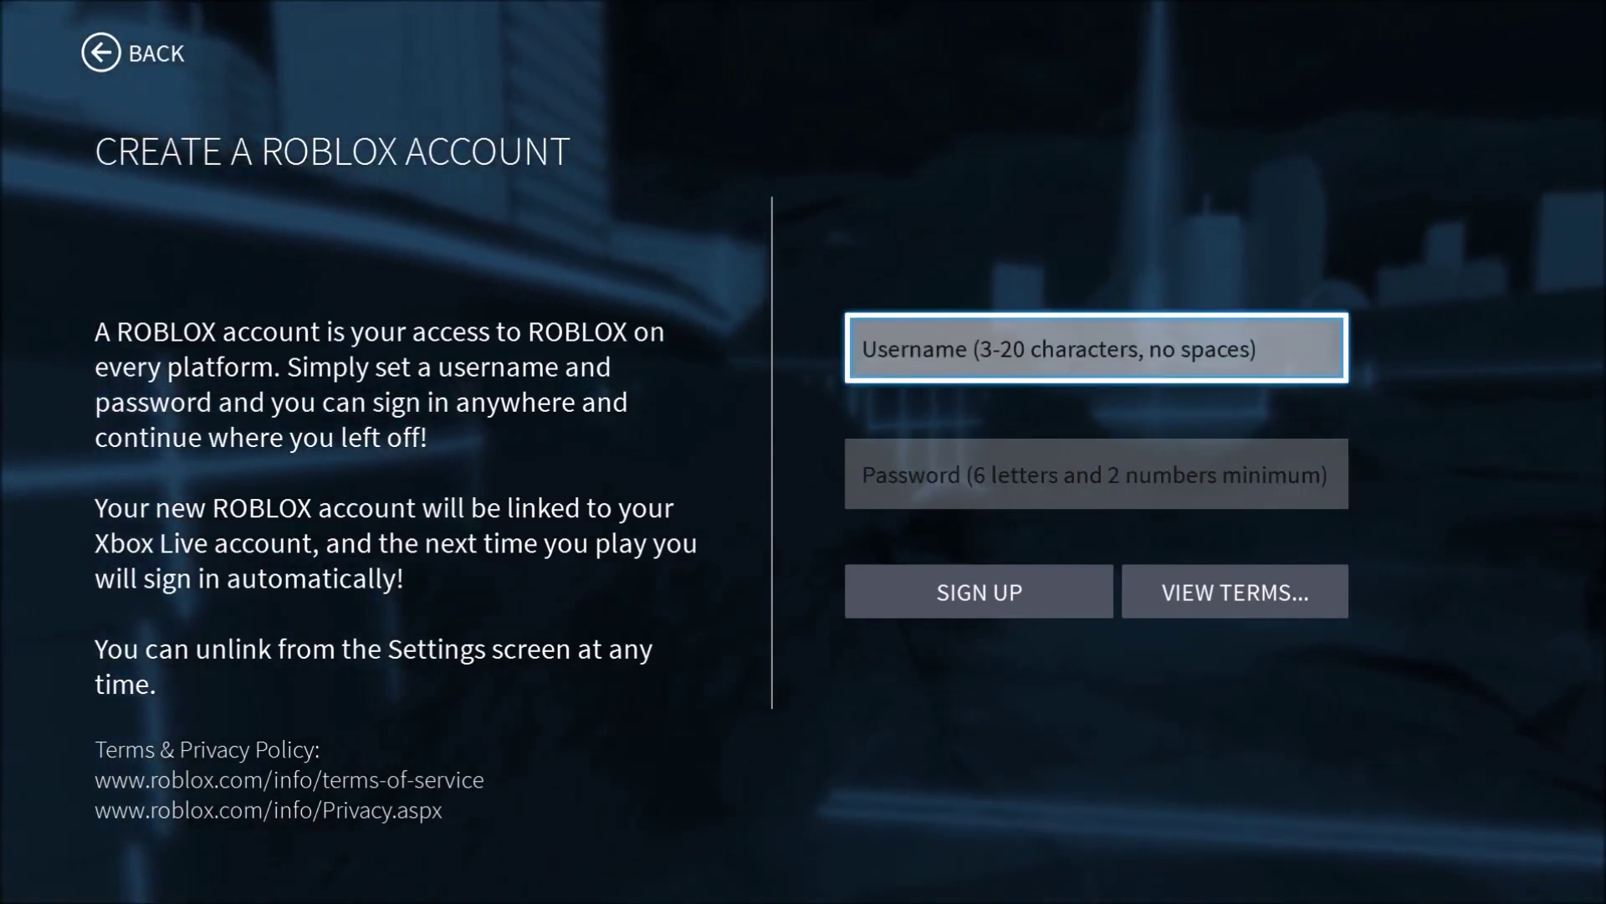
left_click(1096, 473)
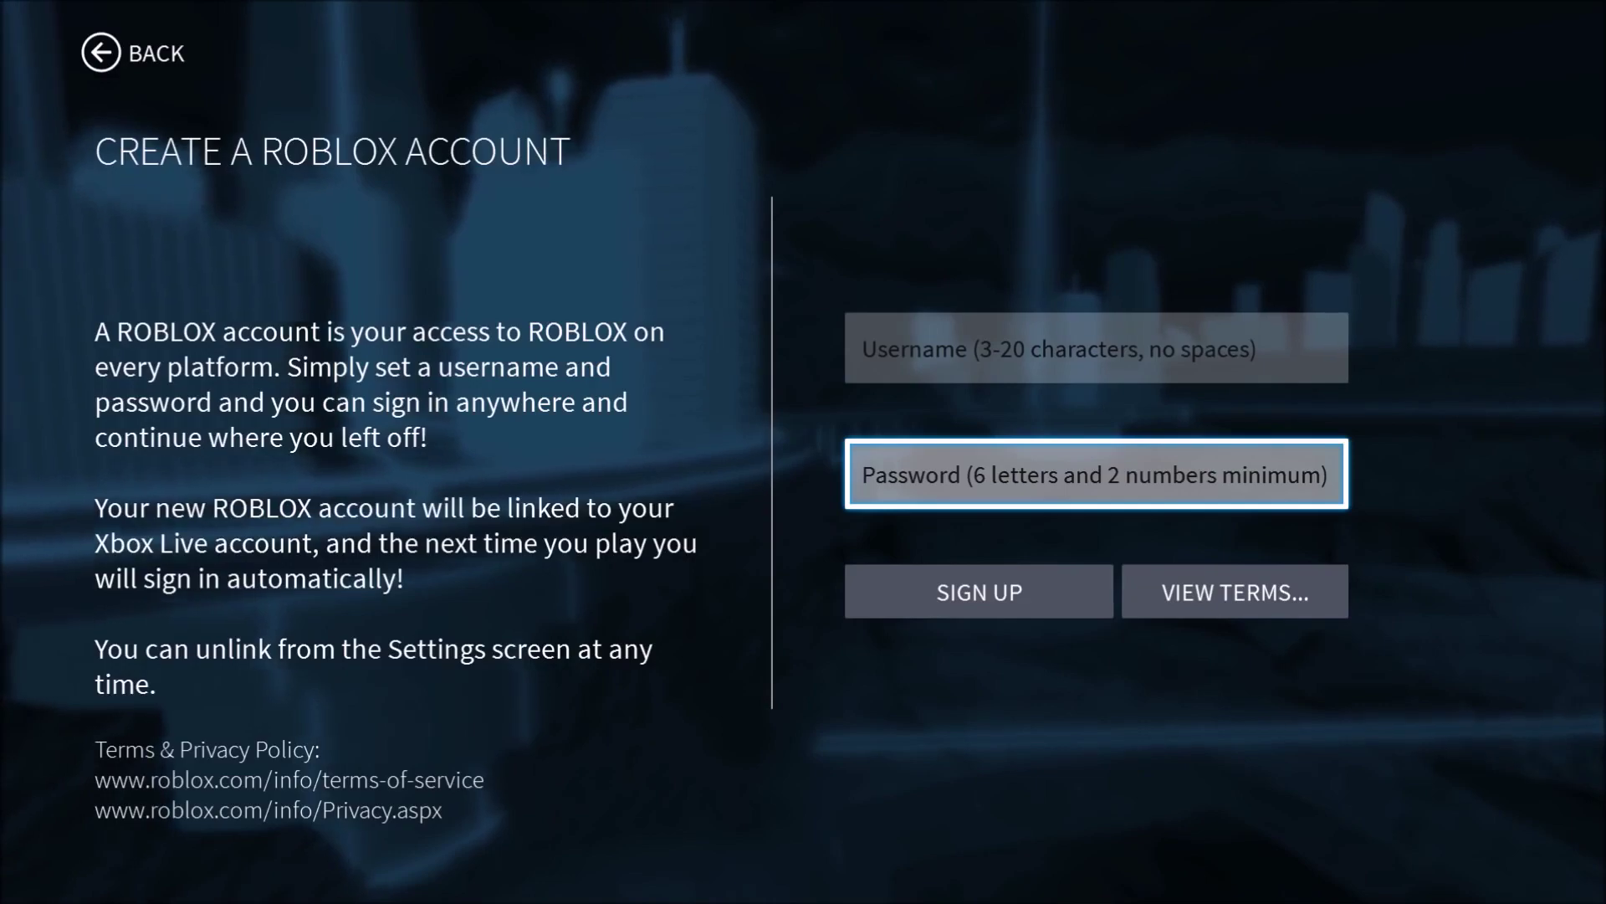
key("Escape")
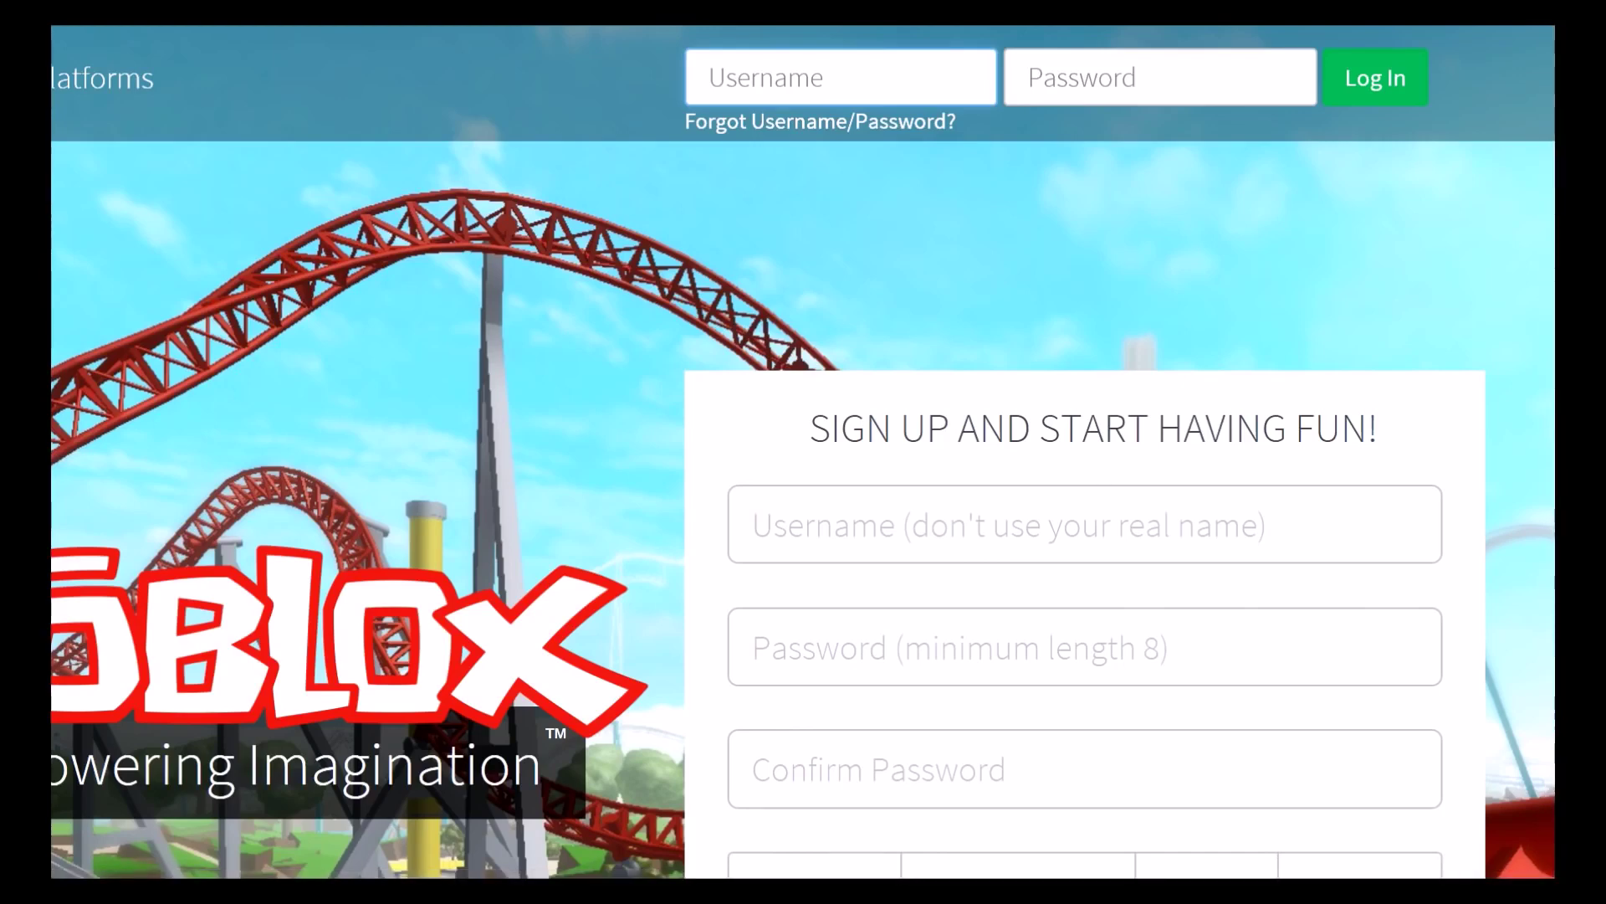
Enter the account username in the Roblox.com login field and move on to Password.
key("Return")
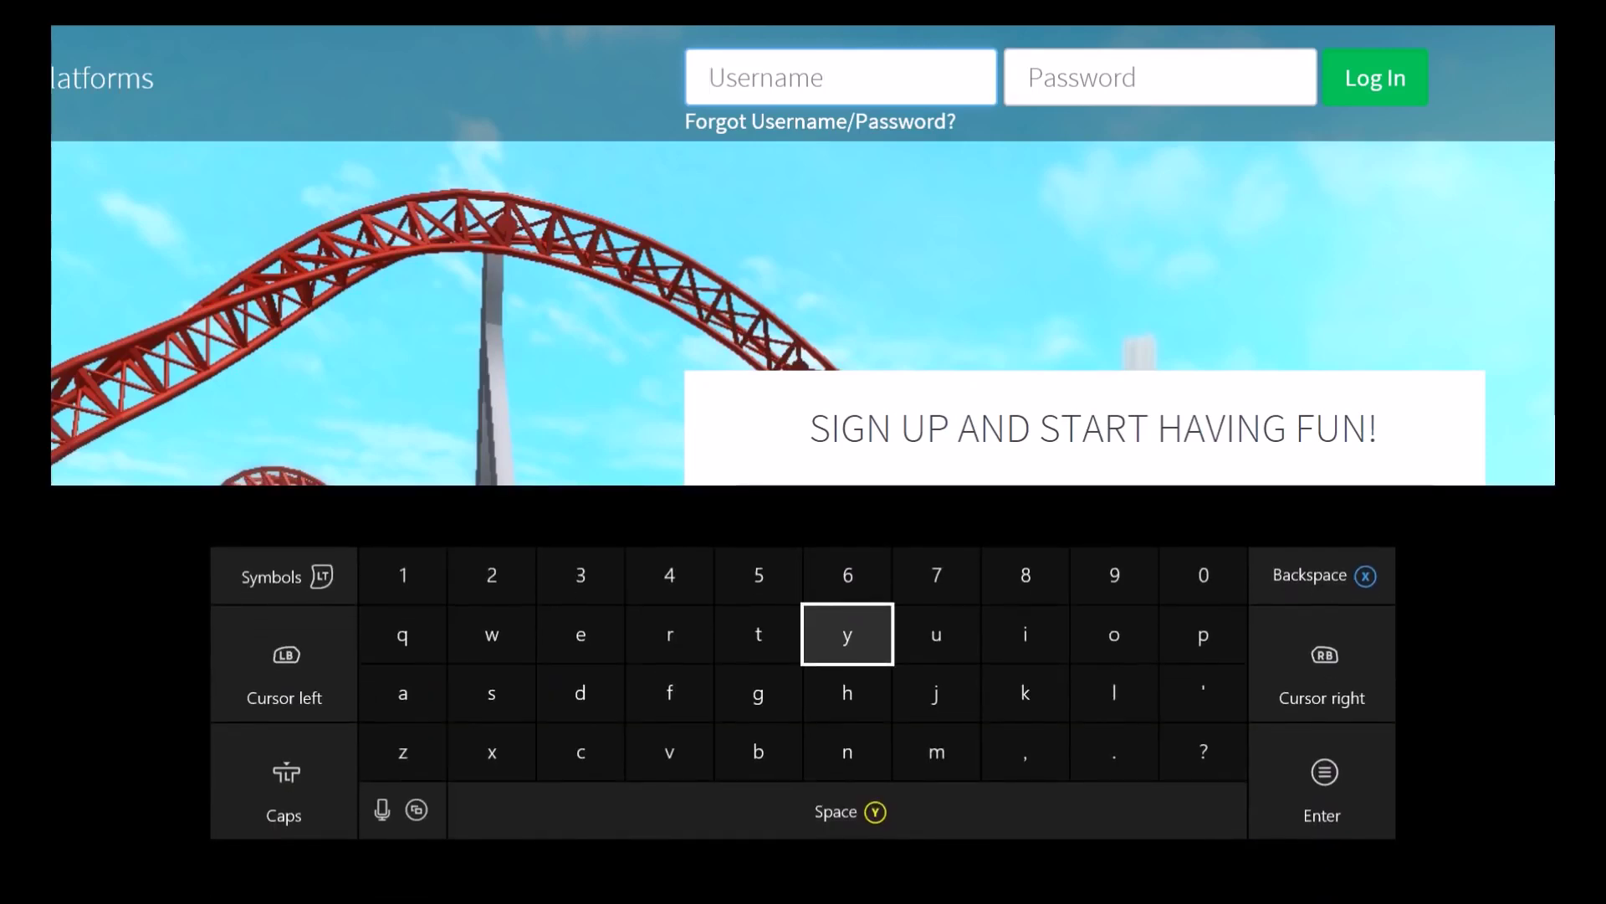
key("Down")
key("Left")
key("Left")
type("Ste")
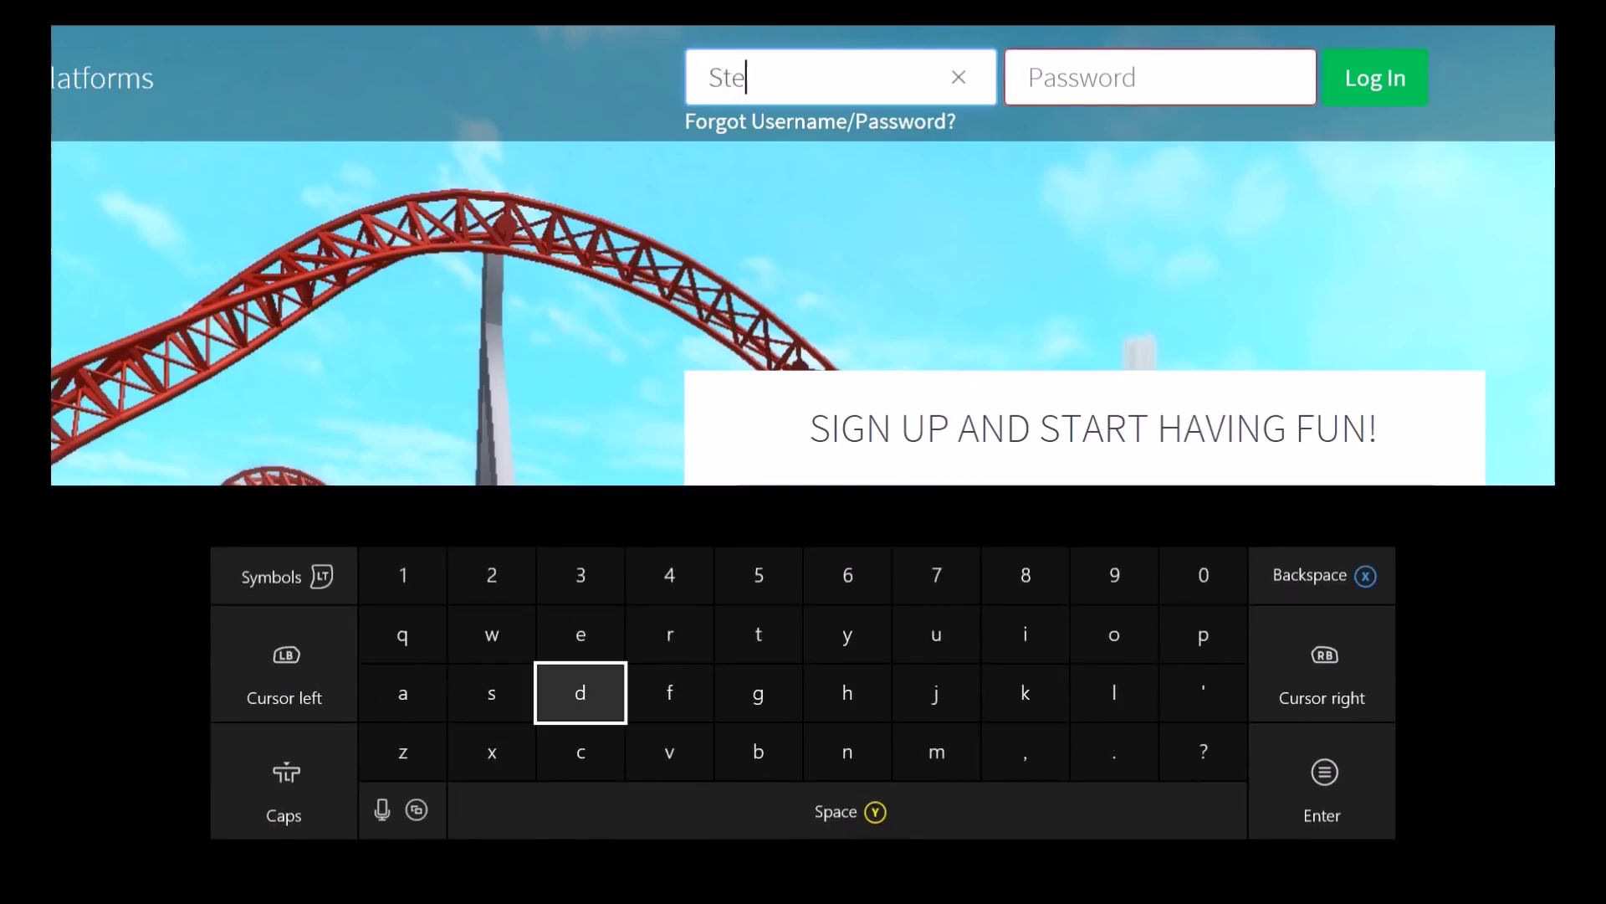
type("ven")
key("Caps_Lock")
type("B")
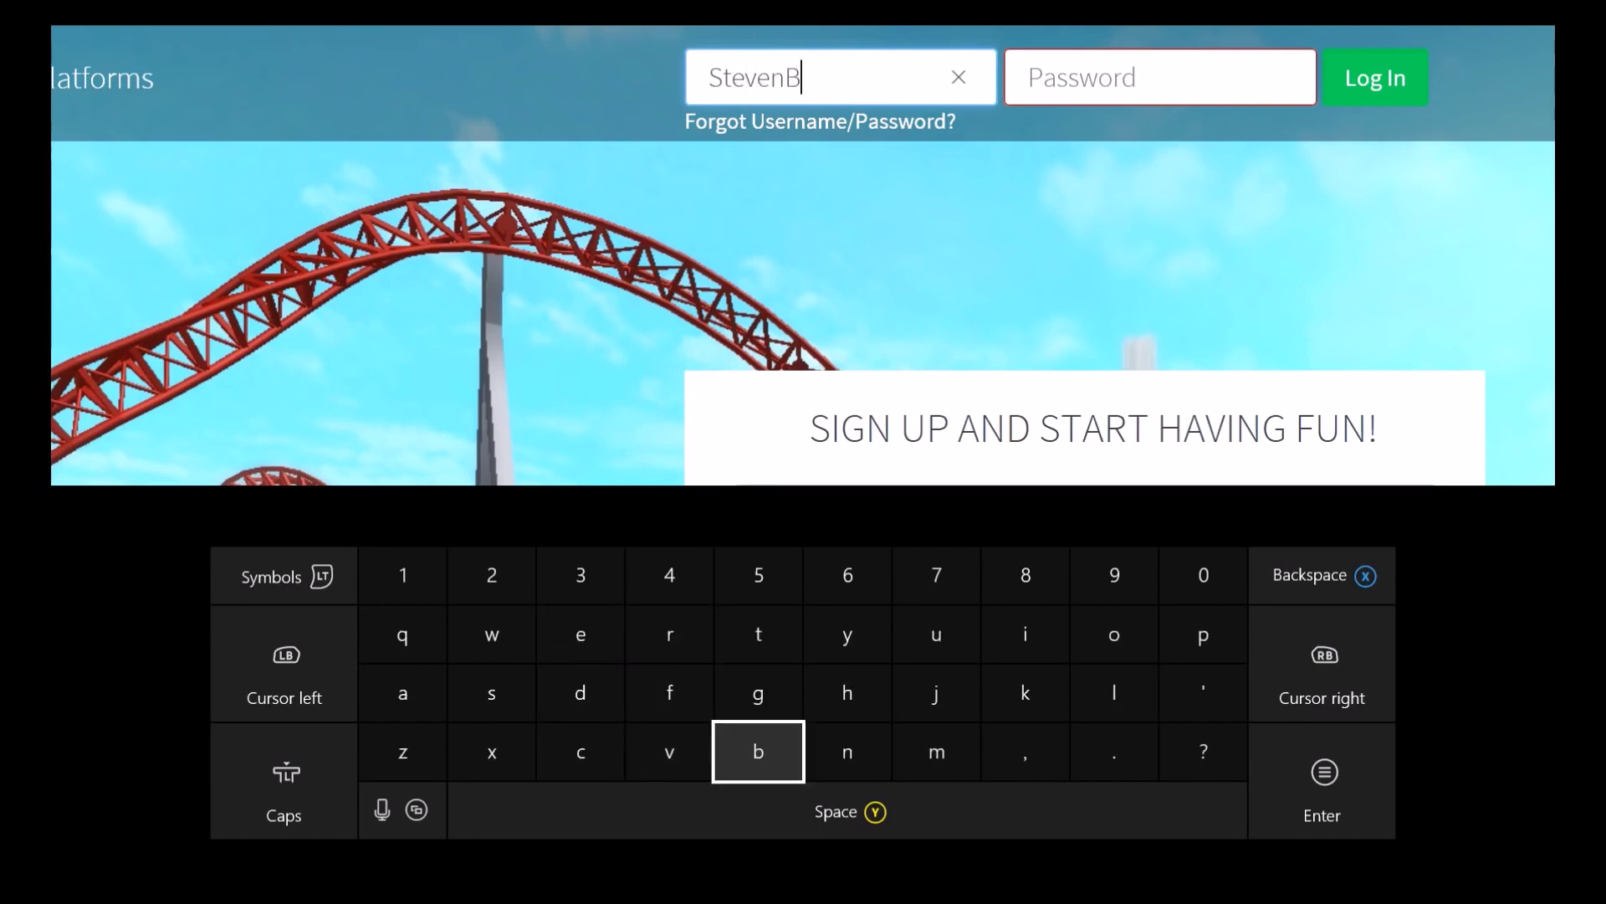
type("lu")
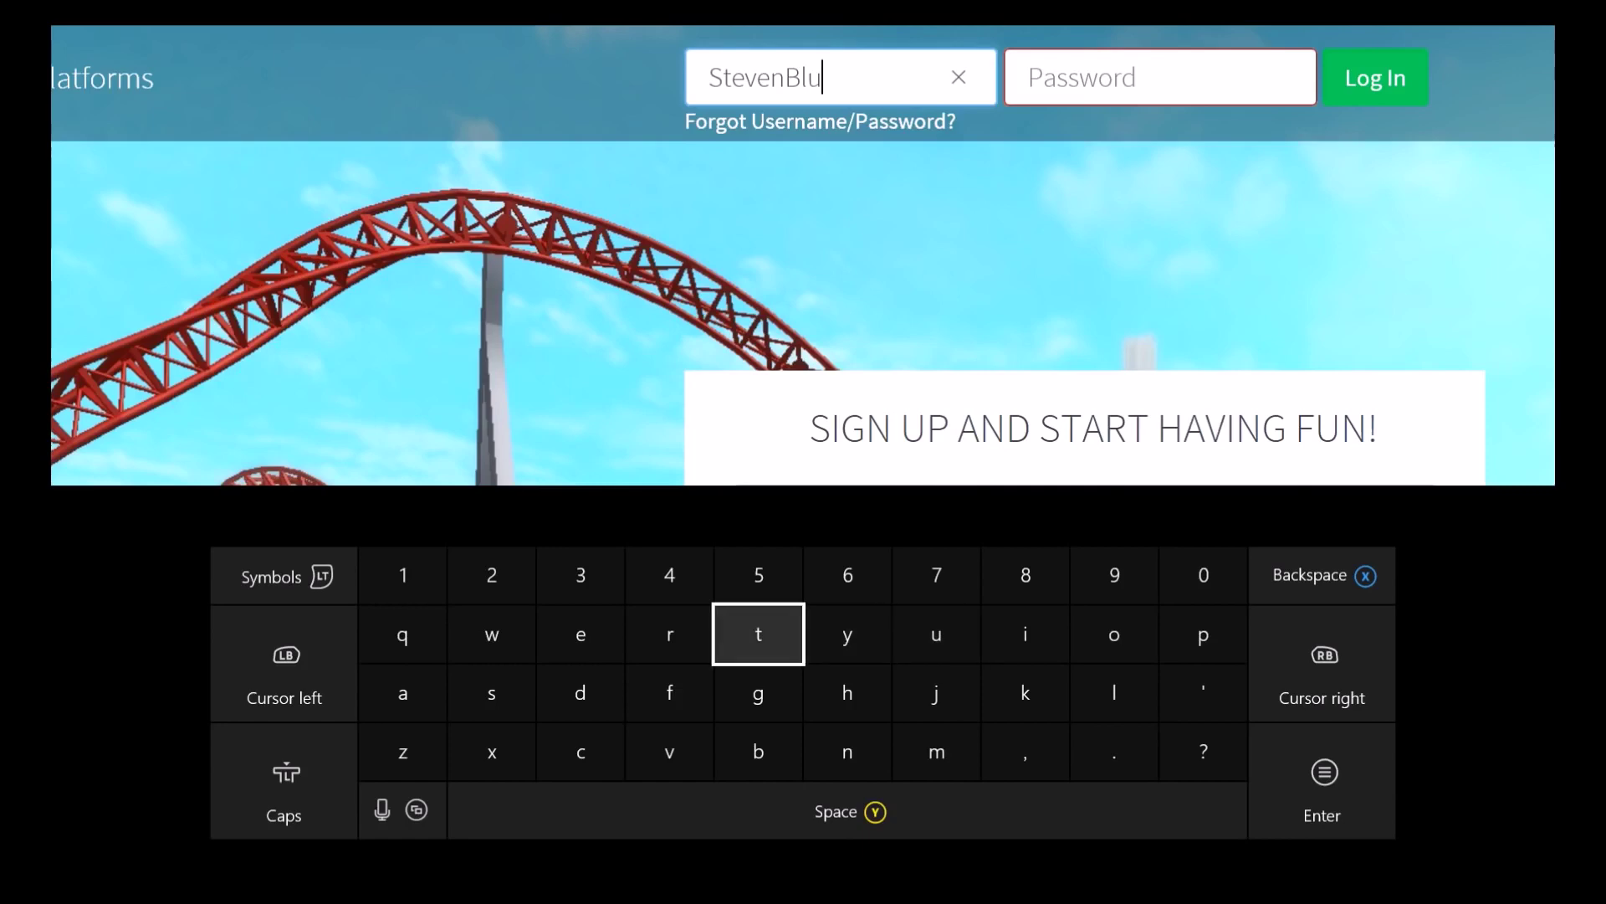
type("eS")
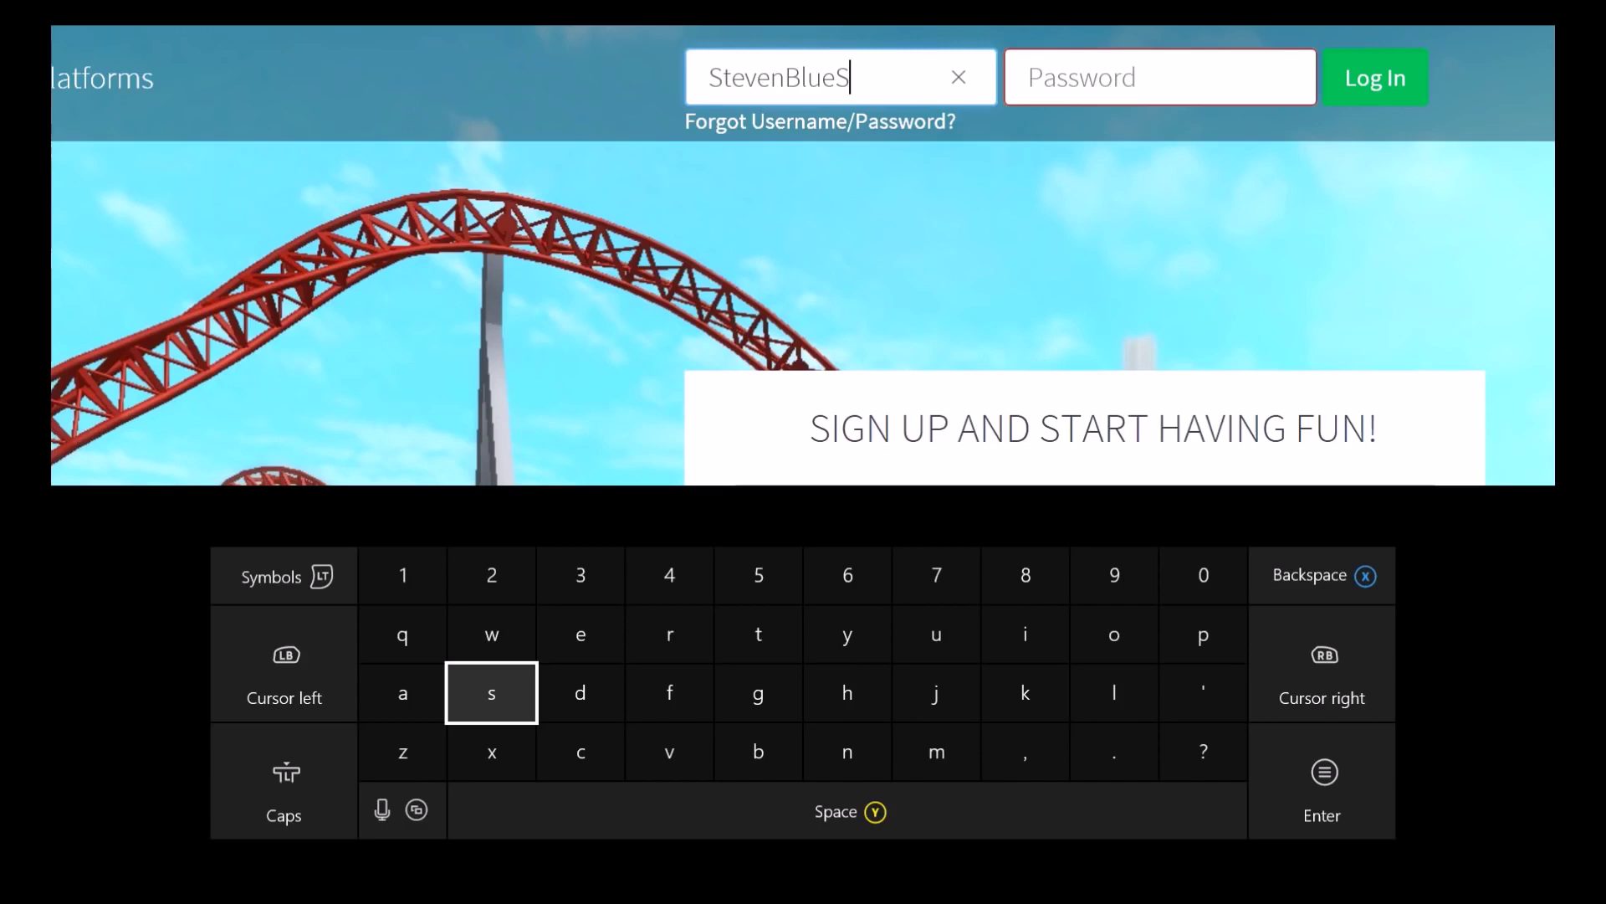
key("Return")
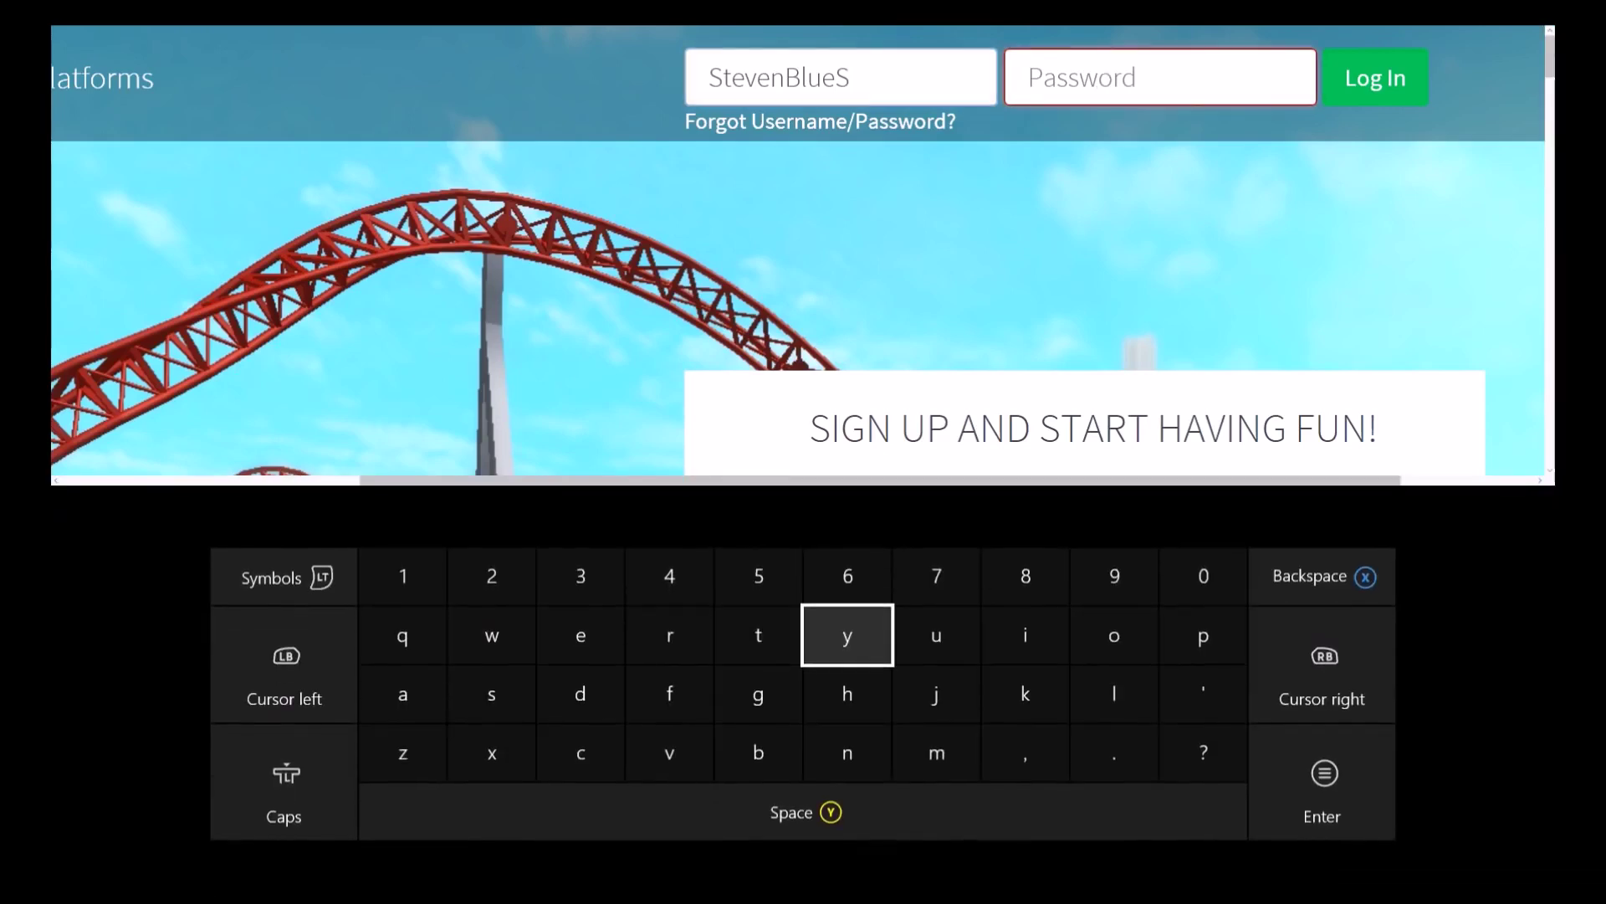